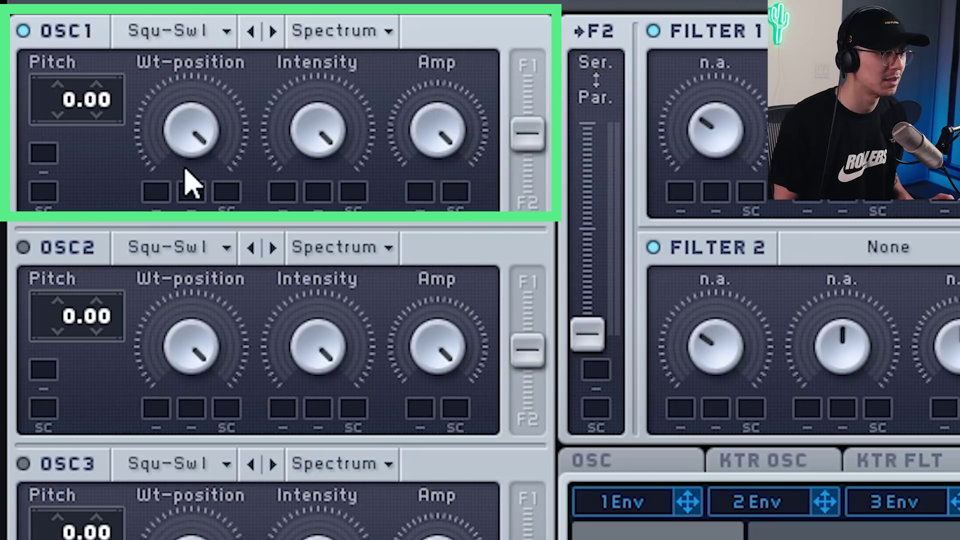
Set the wavetable position of OSC1 and a newly enabled OSC2 to minimum, and raise OSC2's pitch to 12.00
drag(208, 133, 189, 353)
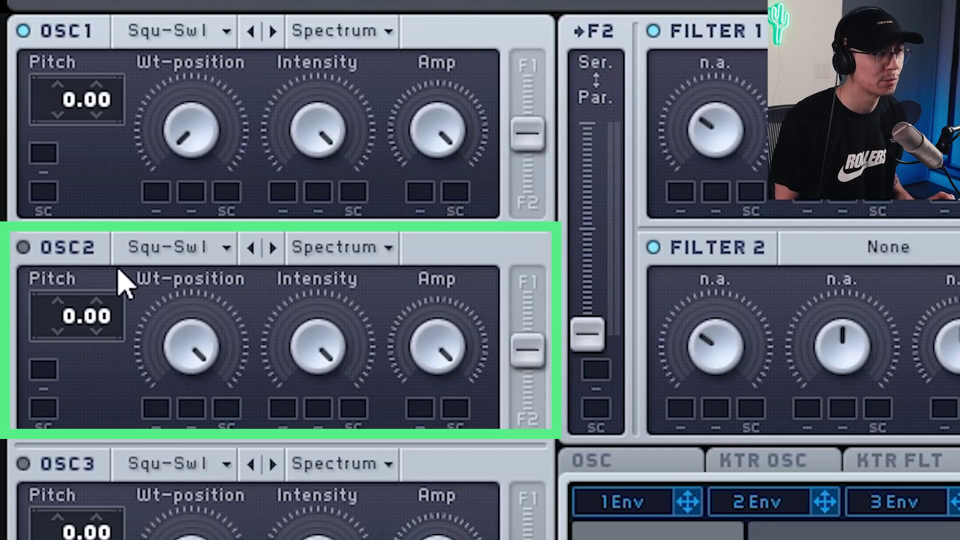
click(24, 249)
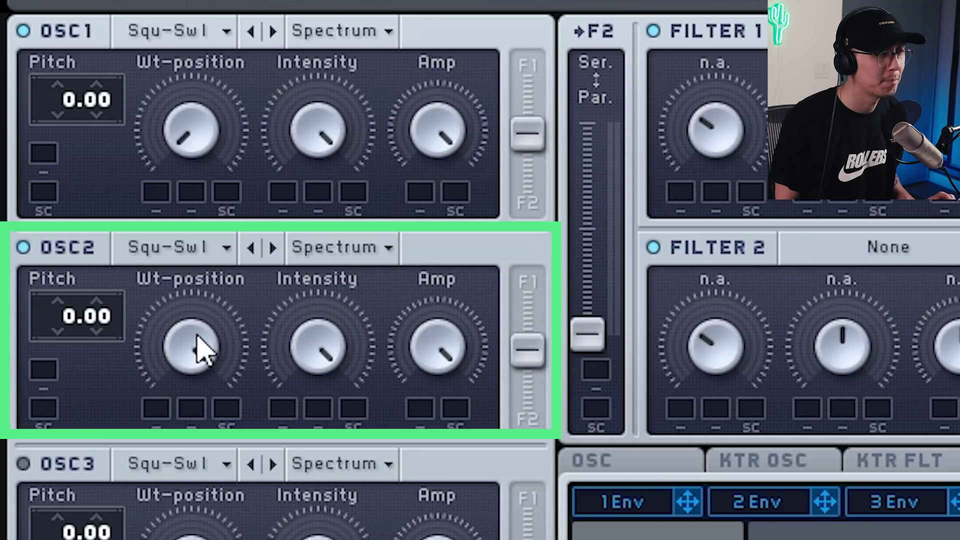
drag(197, 347, 188, 420)
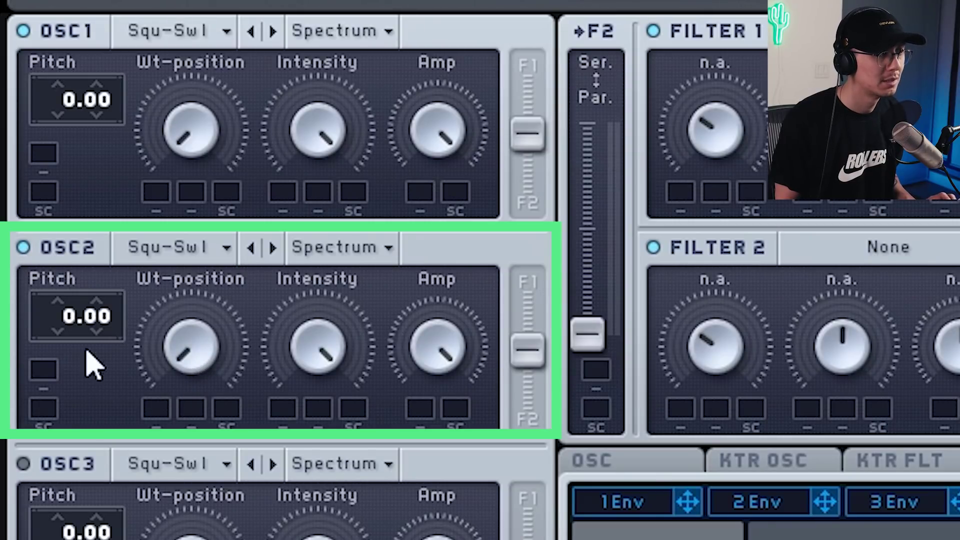
drag(71, 317, 65, 266)
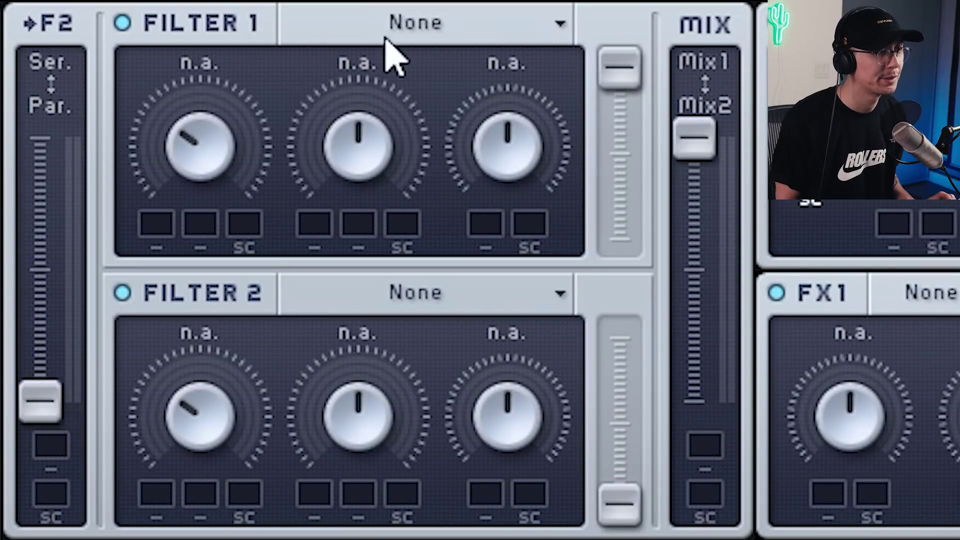
Set Filter 1 to Lowpass 4, with the cutoff just below halfway and the resonance lowered to about a third
click(432, 24)
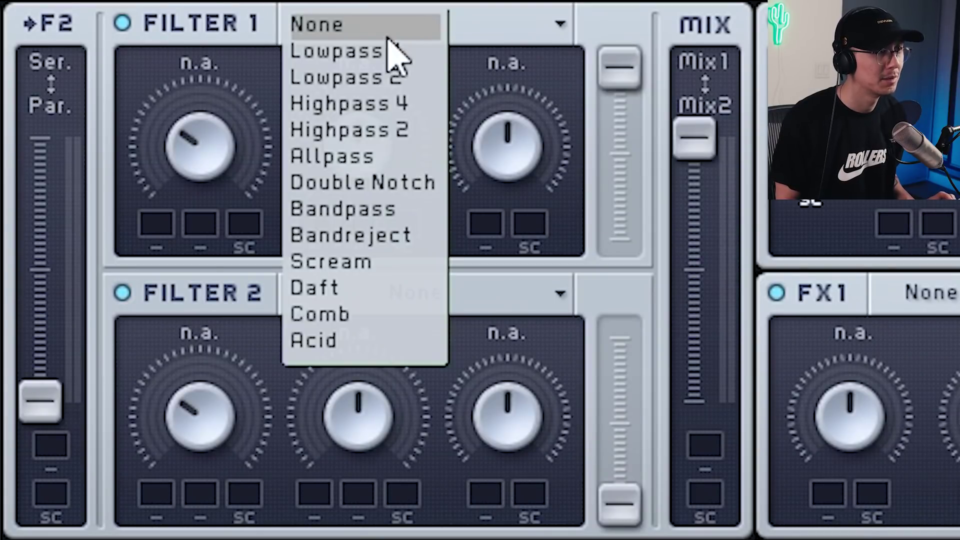
click(360, 56)
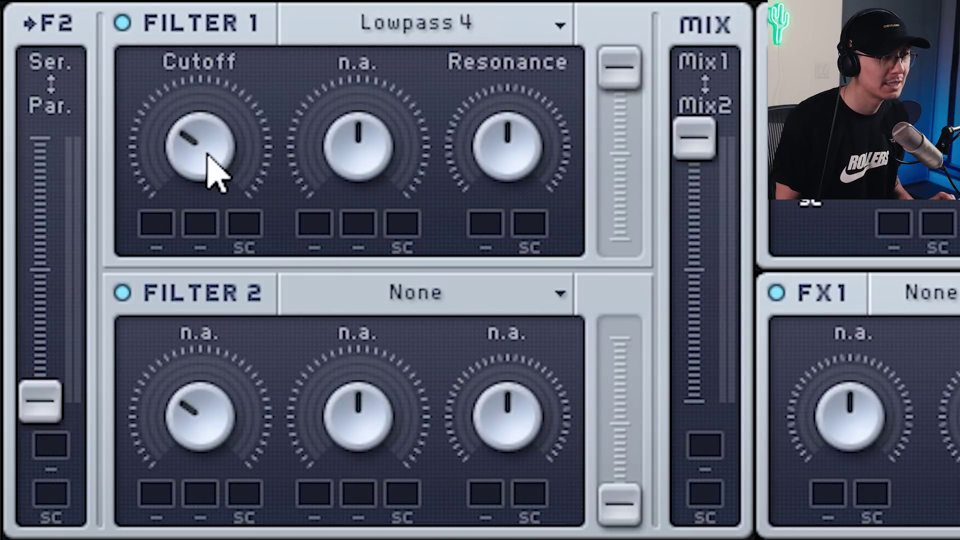
drag(210, 137, 208, 119)
mouse_move(212, 161)
mouse_down()
mouse_move(212, 115)
mouse_move(209, 150)
mouse_up()
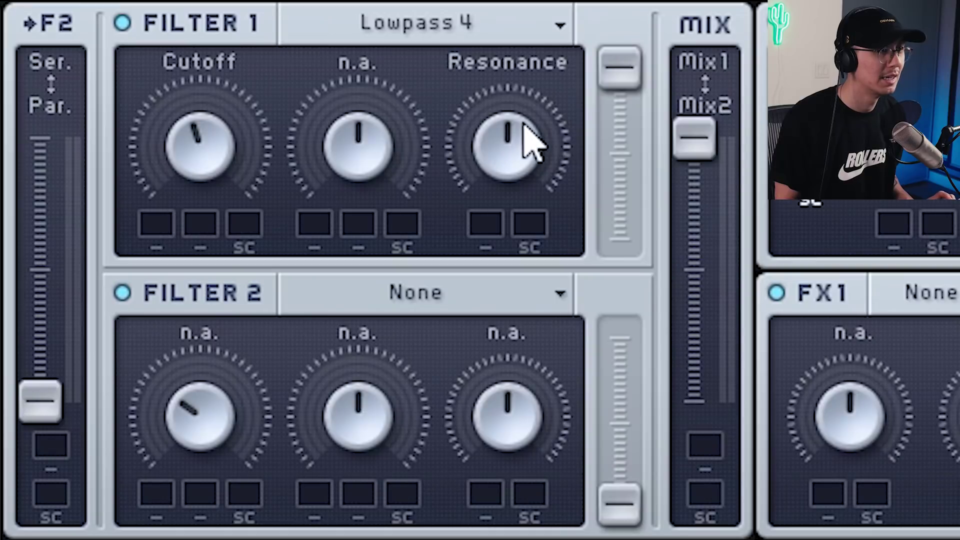
drag(523, 129, 519, 189)
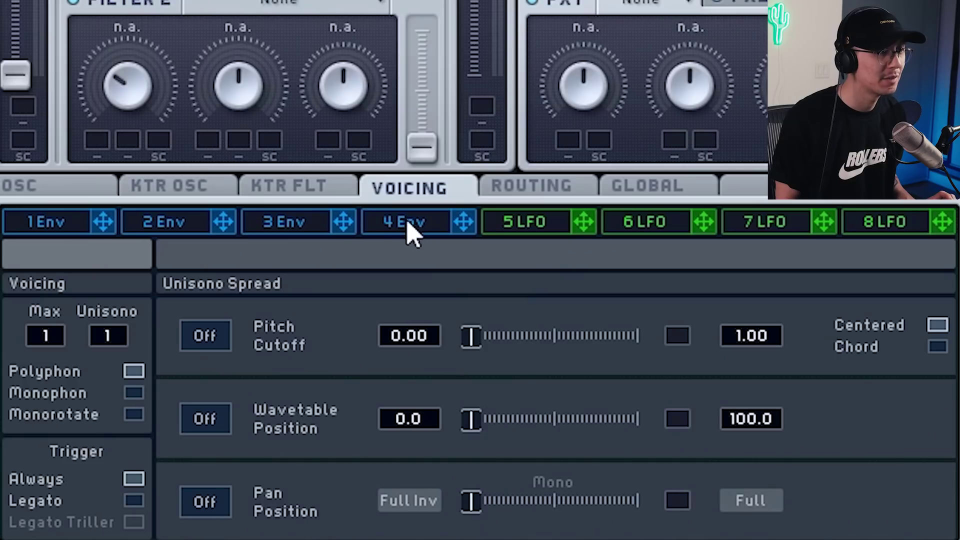
Assign envelope 3 to Filter 1's cutoff and give it a small upward modulation range
click(416, 226)
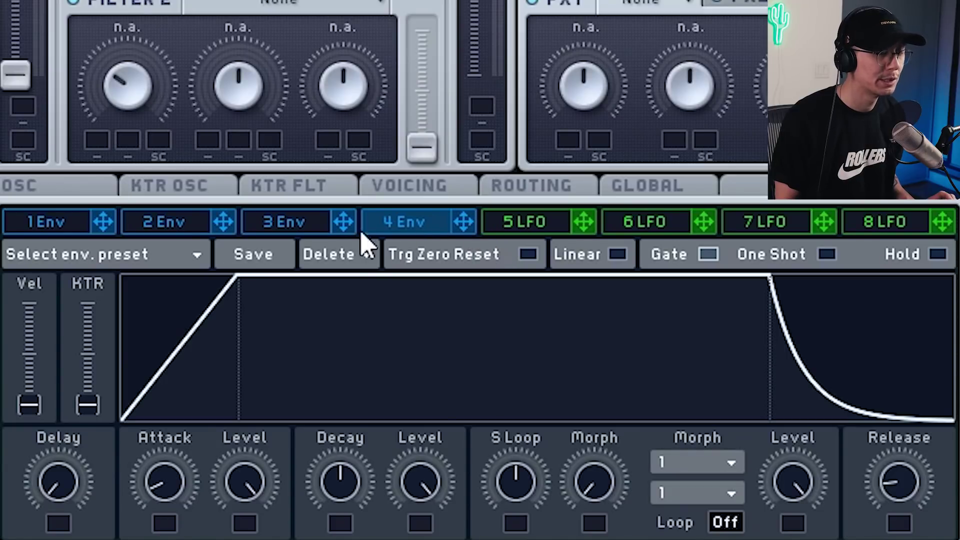
click(278, 219)
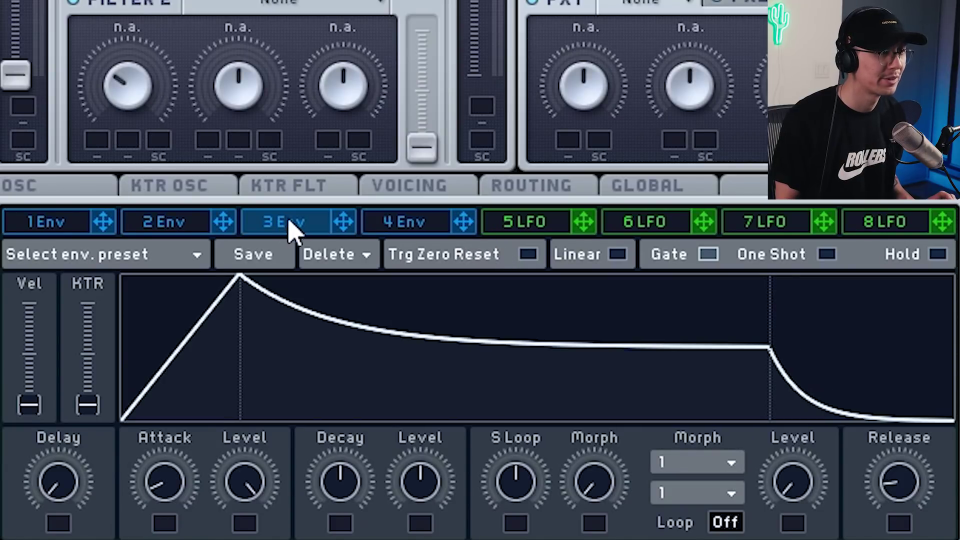
drag(343, 222, 104, 0)
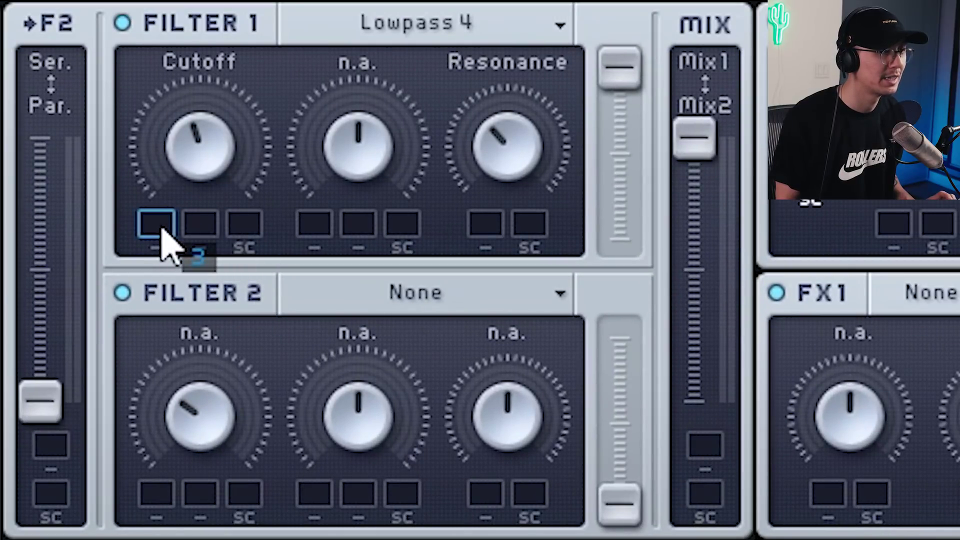
drag(168, 249, 156, 224)
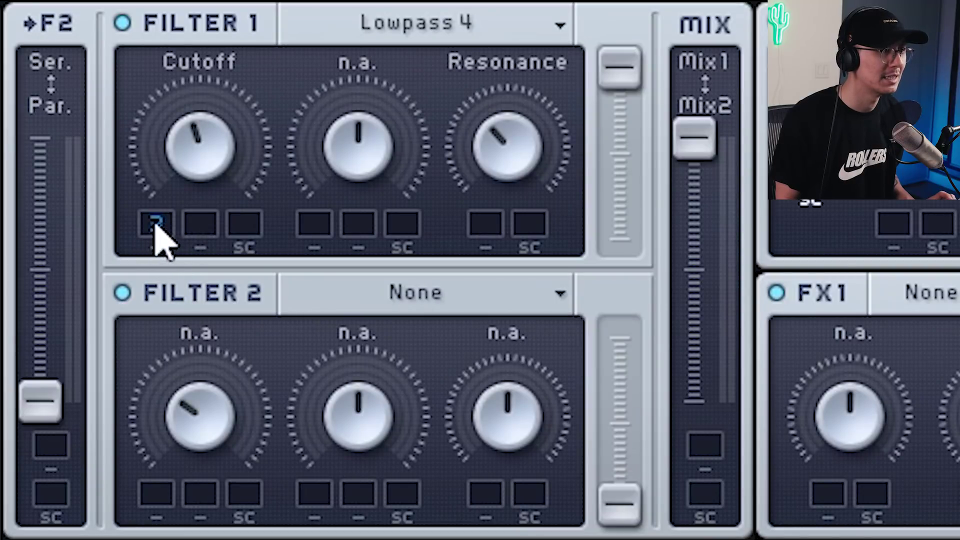
drag(159, 221, 155, 168)
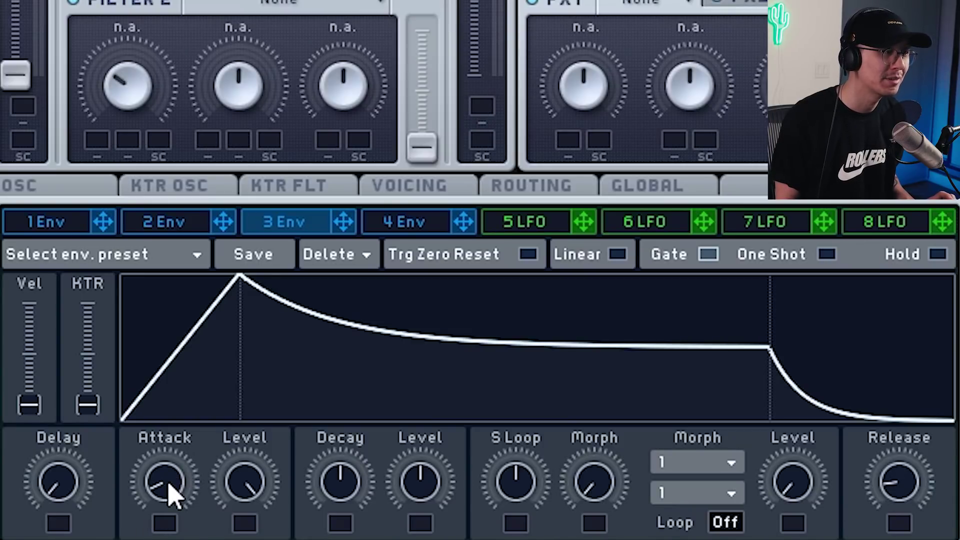
Shape envelope 3 with a longer attack, a decay level of zero and a slightly shorter decay
drag(168, 485, 160, 420)
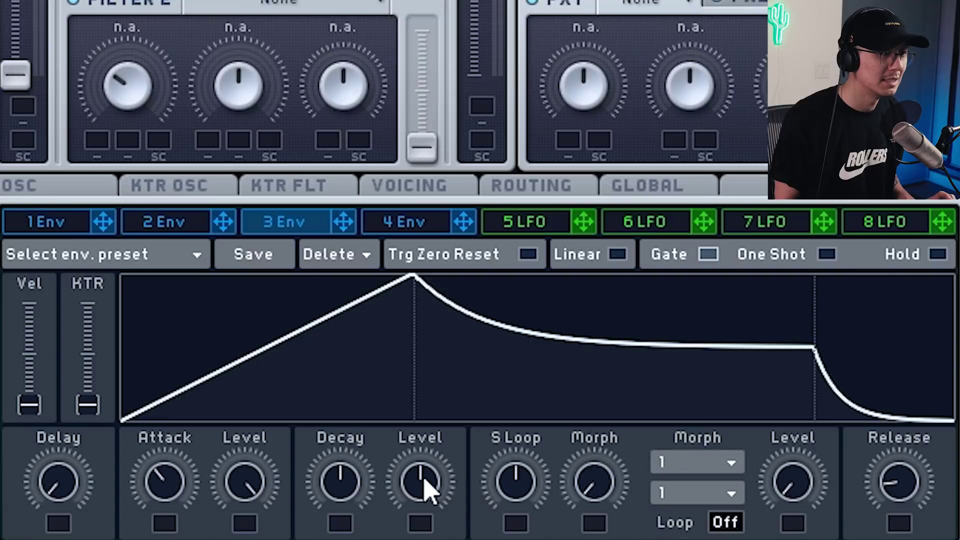
drag(429, 484, 429, 530)
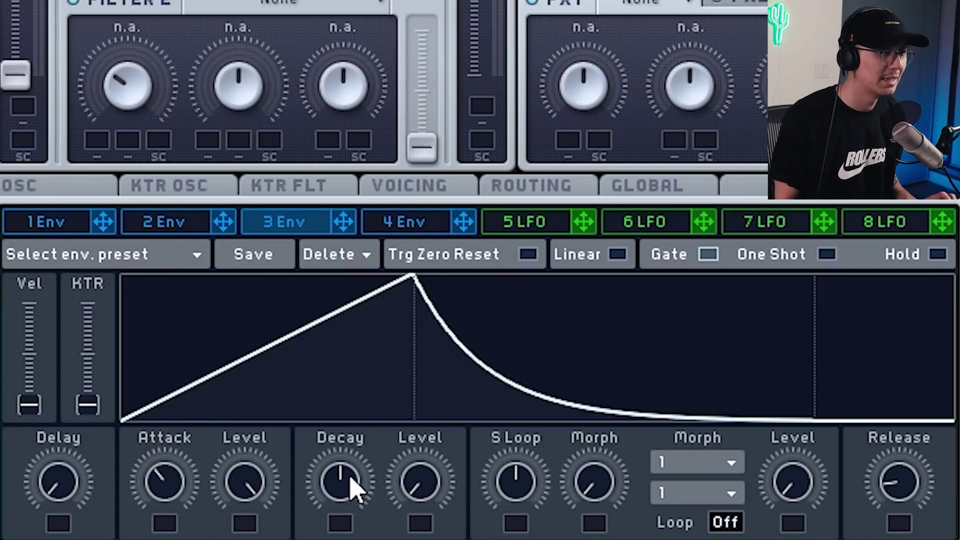
drag(340, 482, 320, 490)
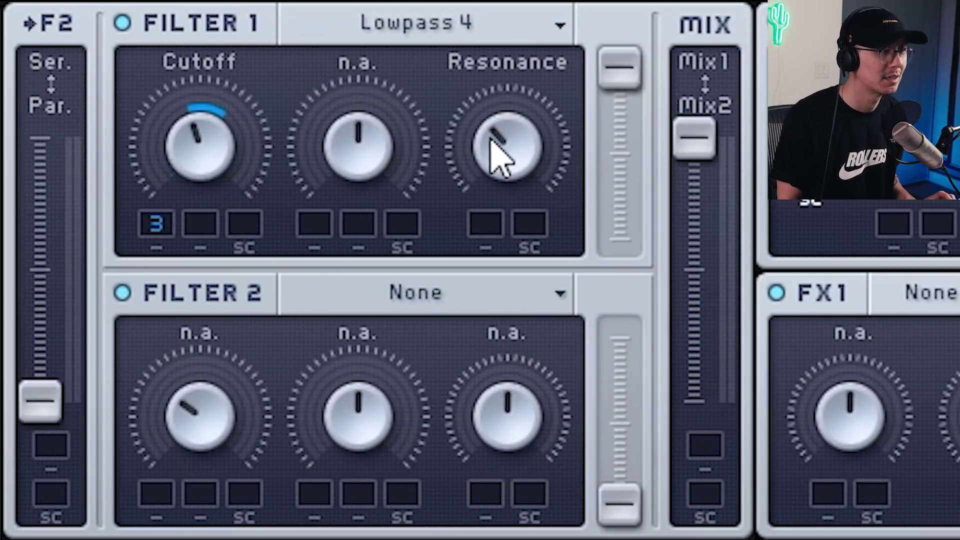
Raise Filter 1's resonance slightly and fine-tune its cutoff
drag(499, 156, 507, 135)
drag(191, 137, 192, 165)
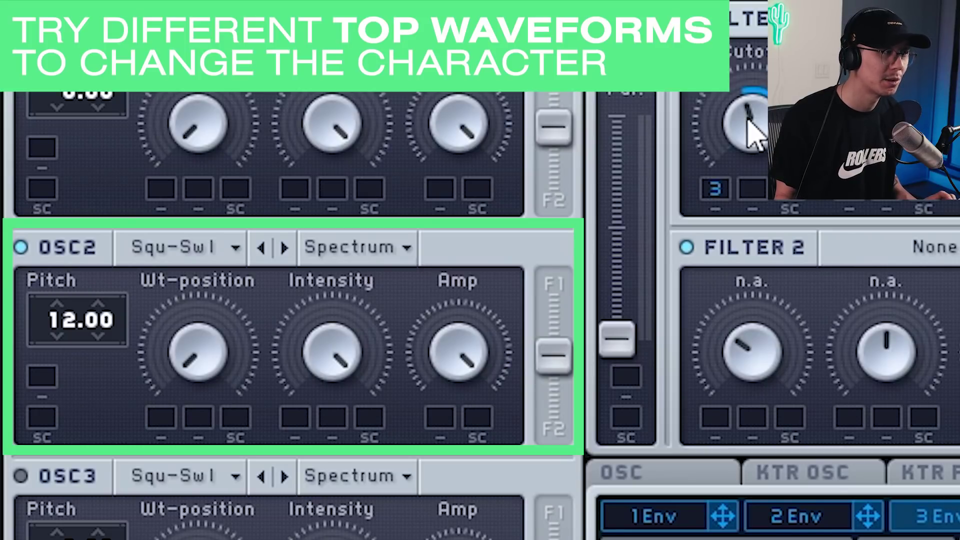
Change OSC2's wavetable to Additivmix III
click(153, 250)
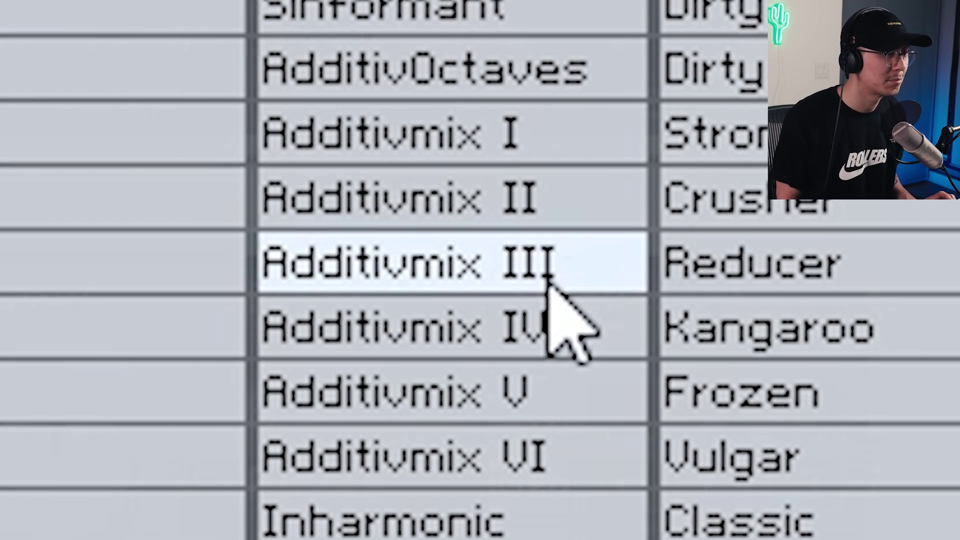
click(548, 280)
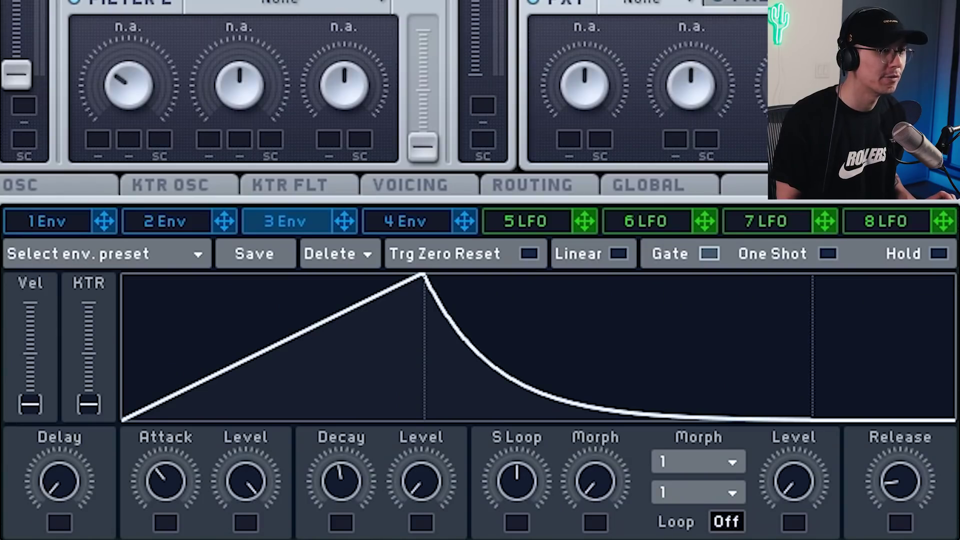
Show the signal routing and send the outputs of OSC1 and OSC2 entirely to Filter 1
click(540, 190)
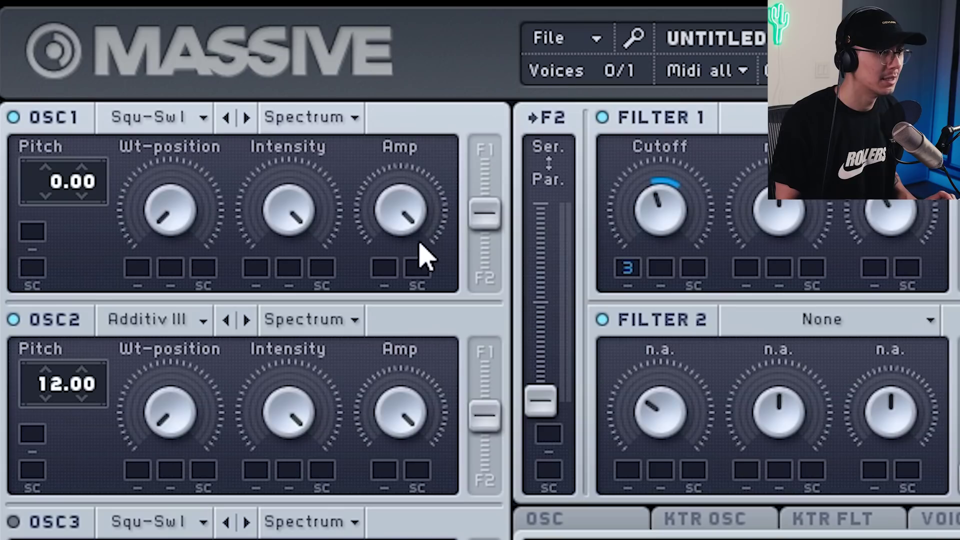
drag(488, 202, 490, 211)
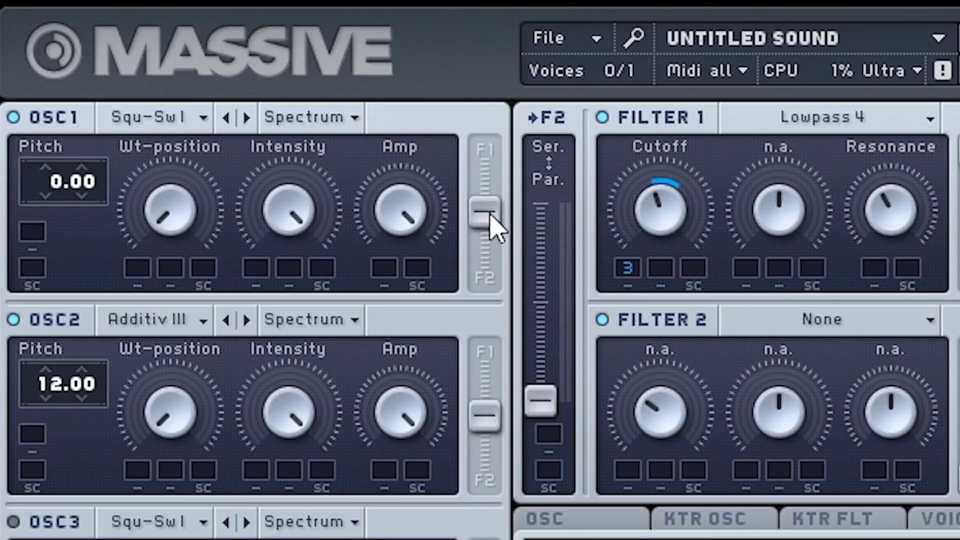
drag(492, 228, 480, 268)
drag(489, 220, 487, 150)
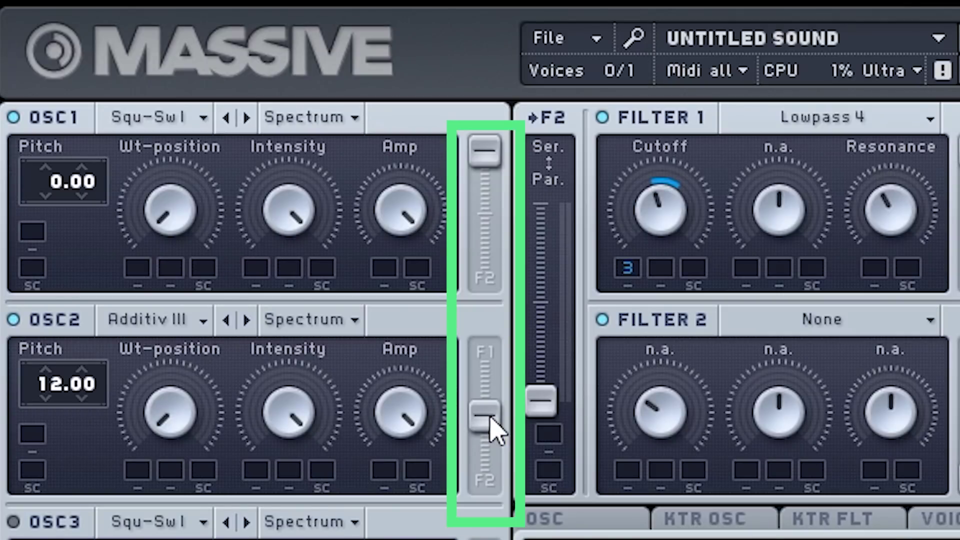
drag(490, 419, 488, 354)
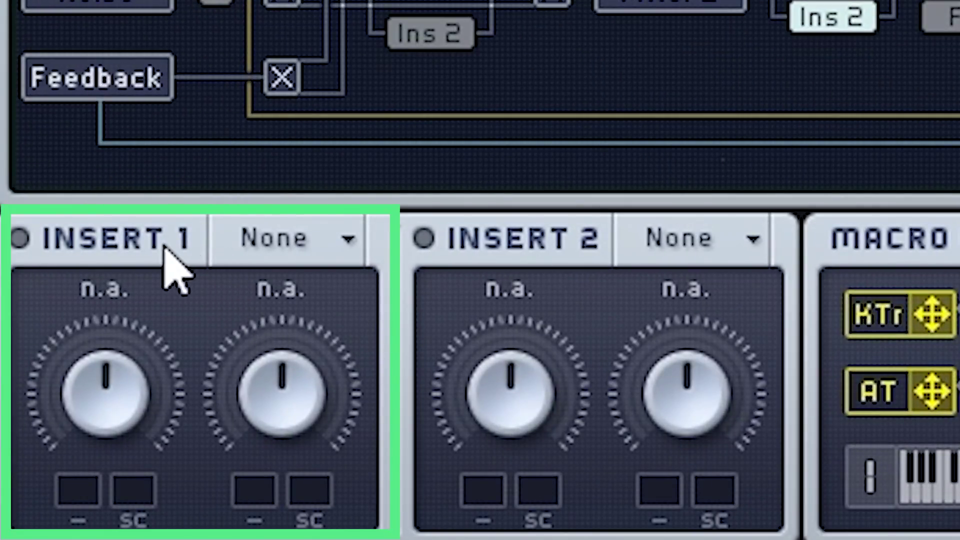
Enable Insert 1 with the HP LP Filter effect and adjust its high-pass amount
click(18, 239)
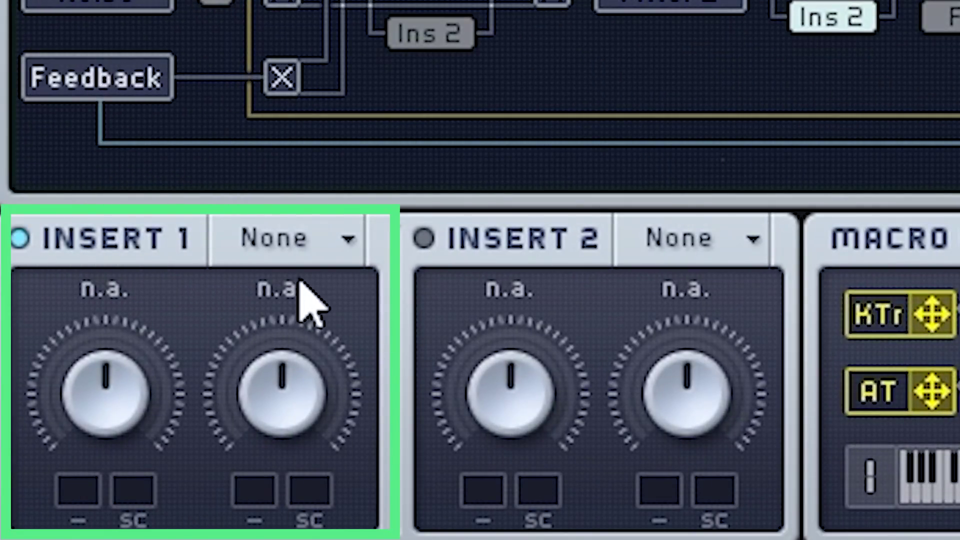
click(323, 244)
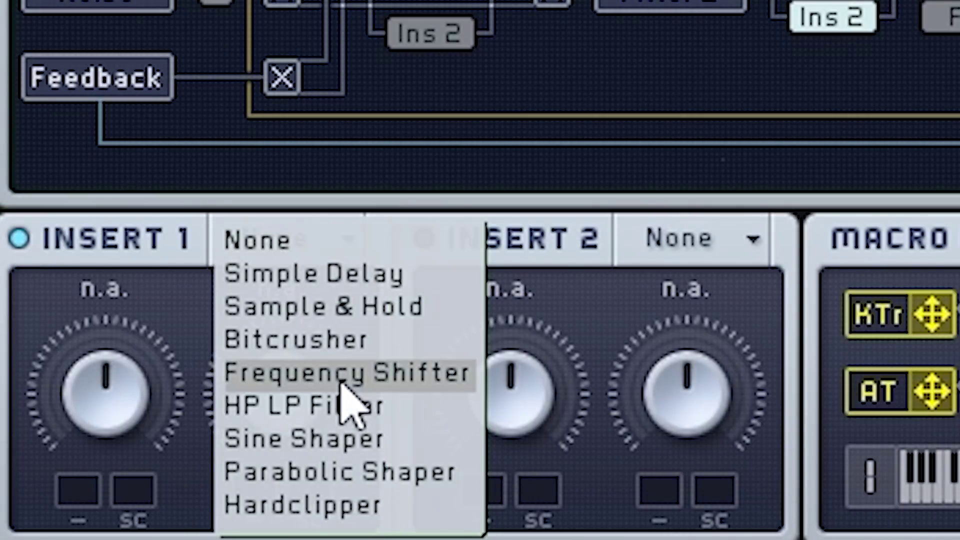
click(350, 420)
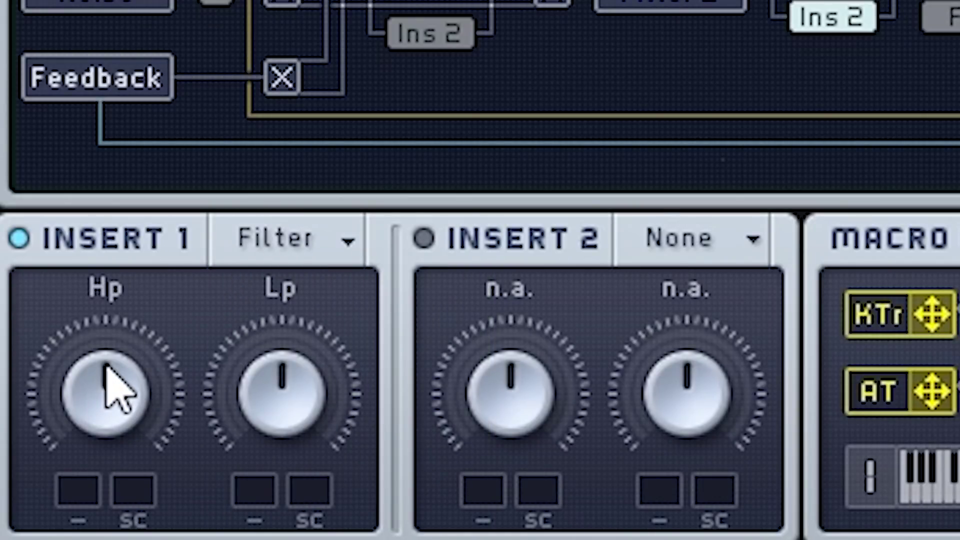
drag(105, 373, 107, 400)
drag(103, 331, 99, 223)
drag(104, 404, 113, 365)
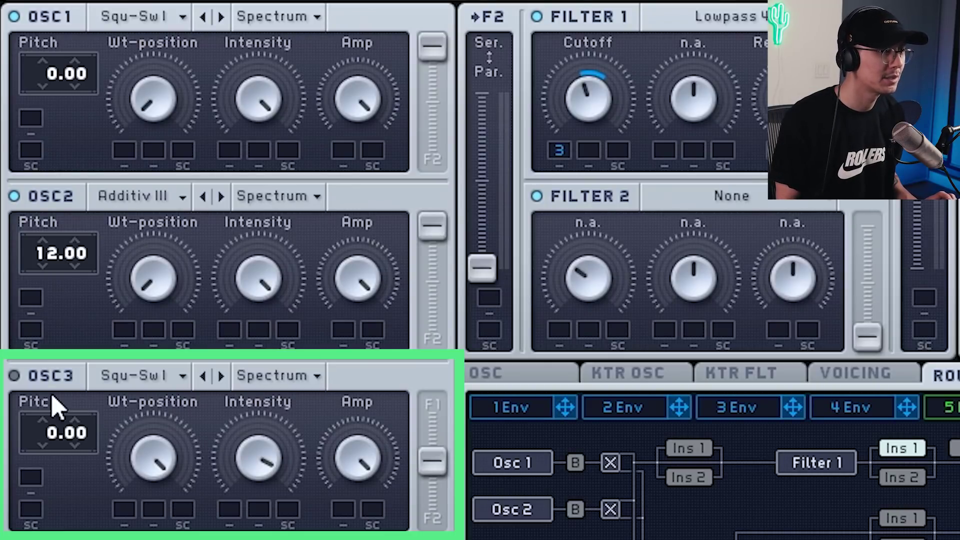
Enable OSC3 and send its output entirely to Filter 2
click(15, 375)
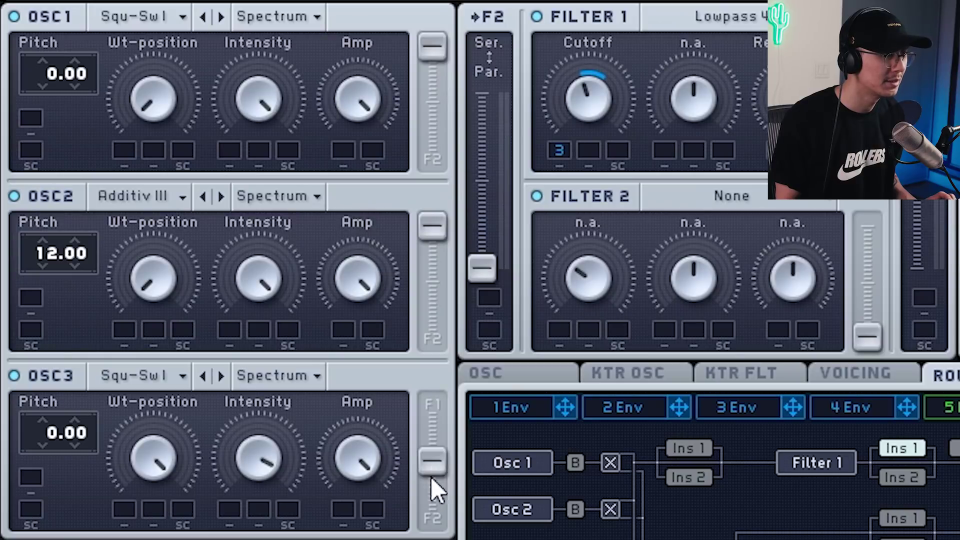
drag(432, 479, 433, 517)
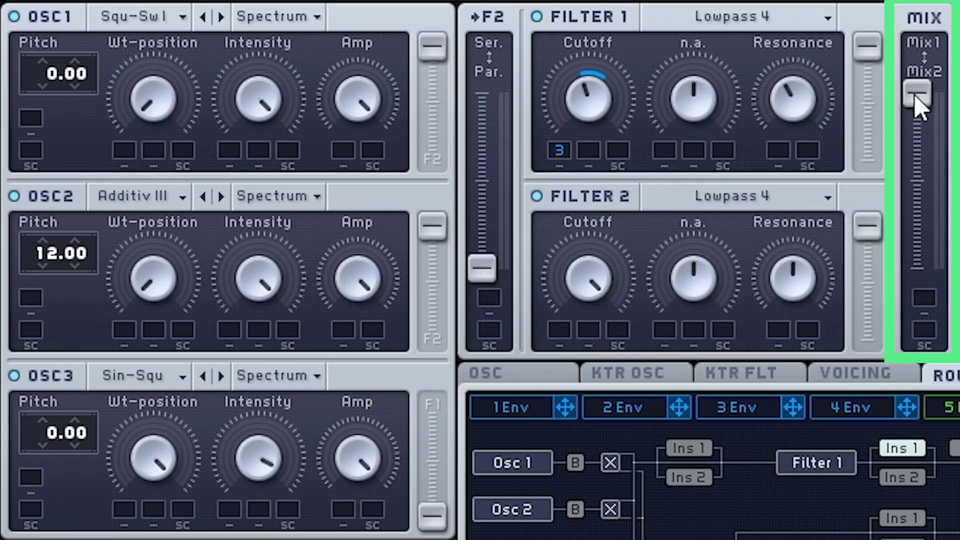
Try the filter mix at the midpoint and fully at Mix2 to compare the layers
drag(922, 91, 922, 185)
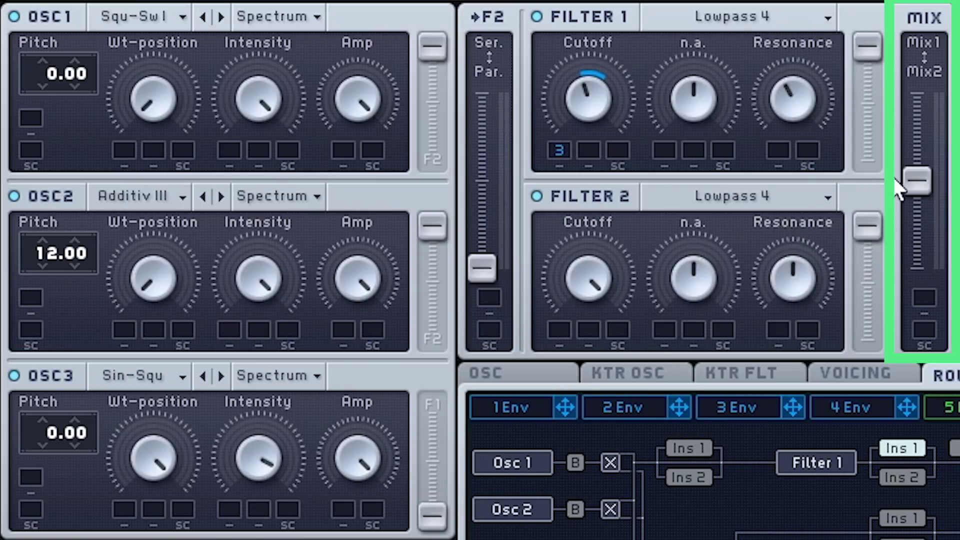
drag(924, 176, 925, 265)
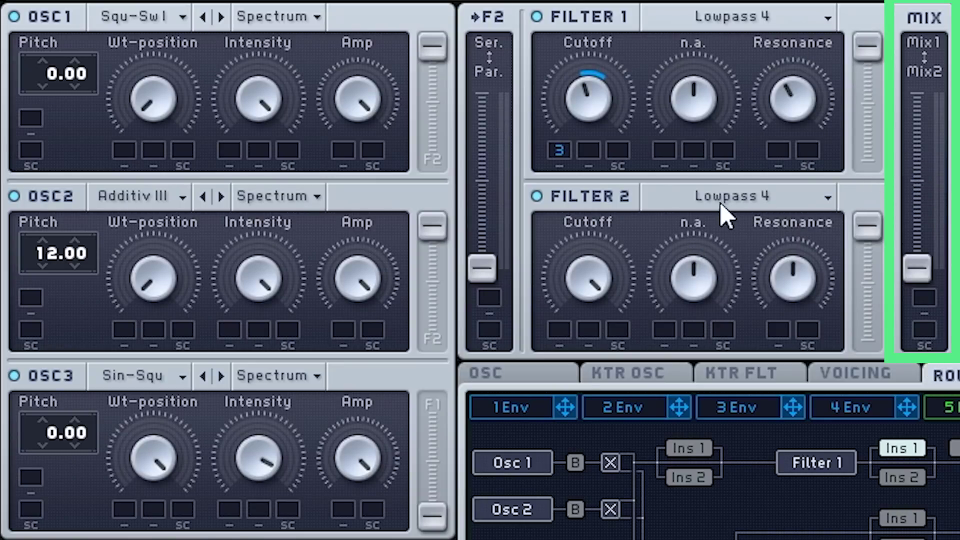
drag(929, 275, 928, 161)
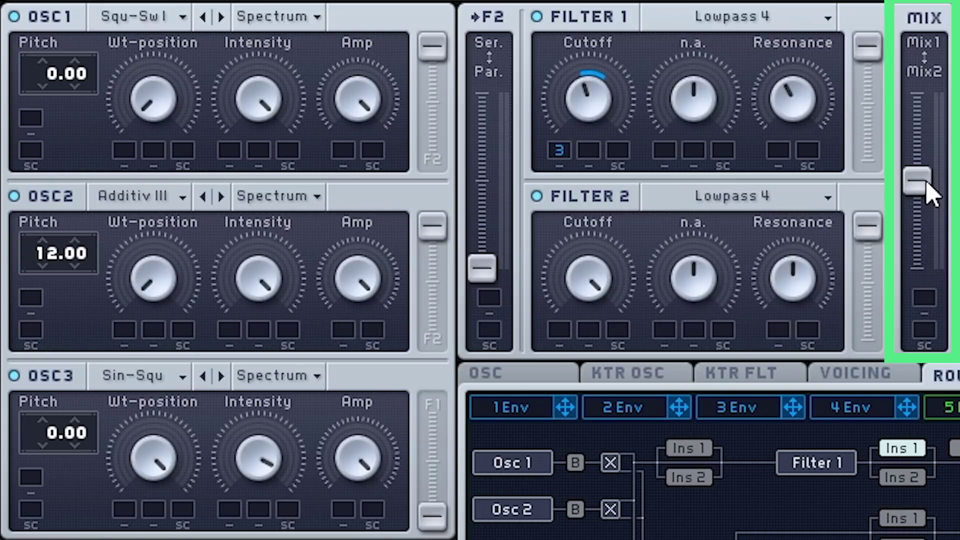
drag(926, 189, 919, 268)
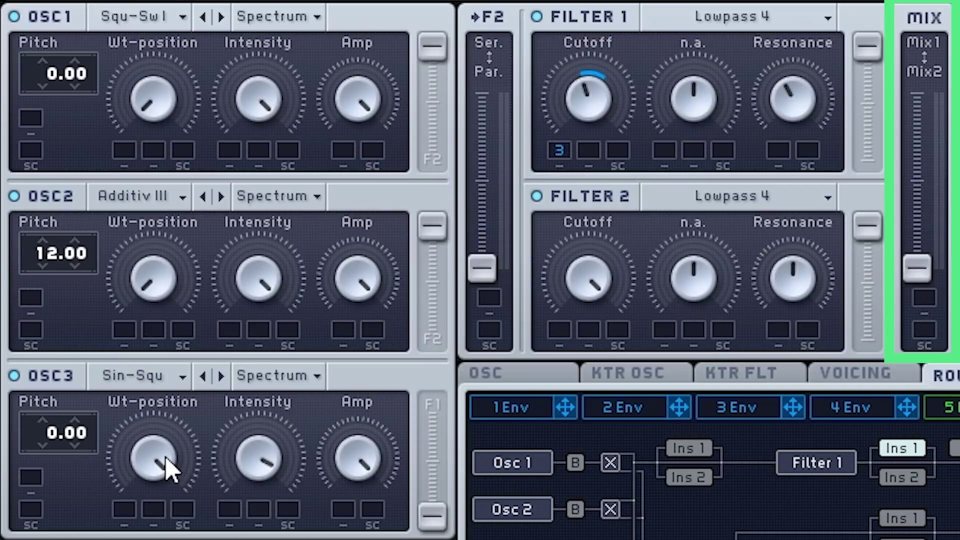
Set OSC3's wavetable position to minimum and balance the filter mix midway between Mix1 and Mix2
drag(168, 470, 168, 520)
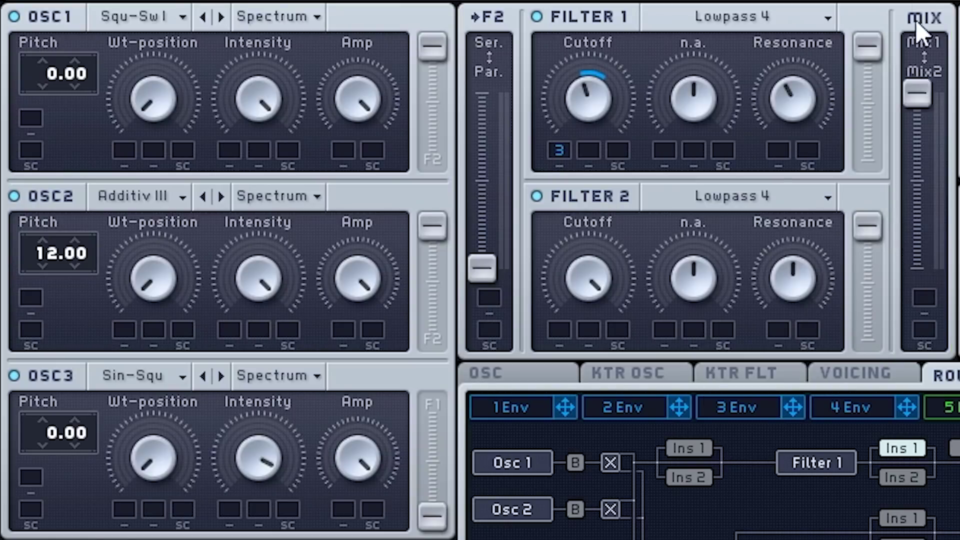
drag(915, 268, 920, 177)
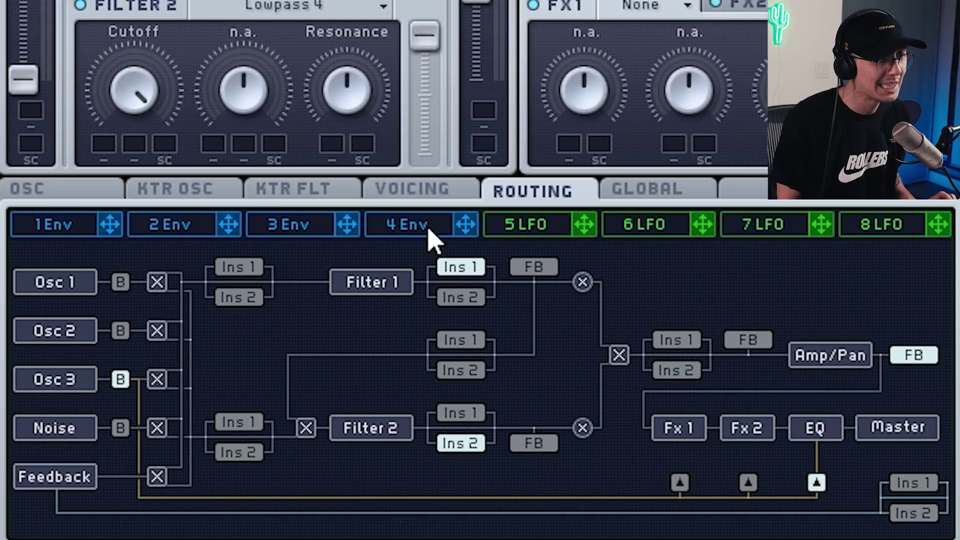
Shorten envelope 4's attack slightly and lengthen its release a little
click(429, 231)
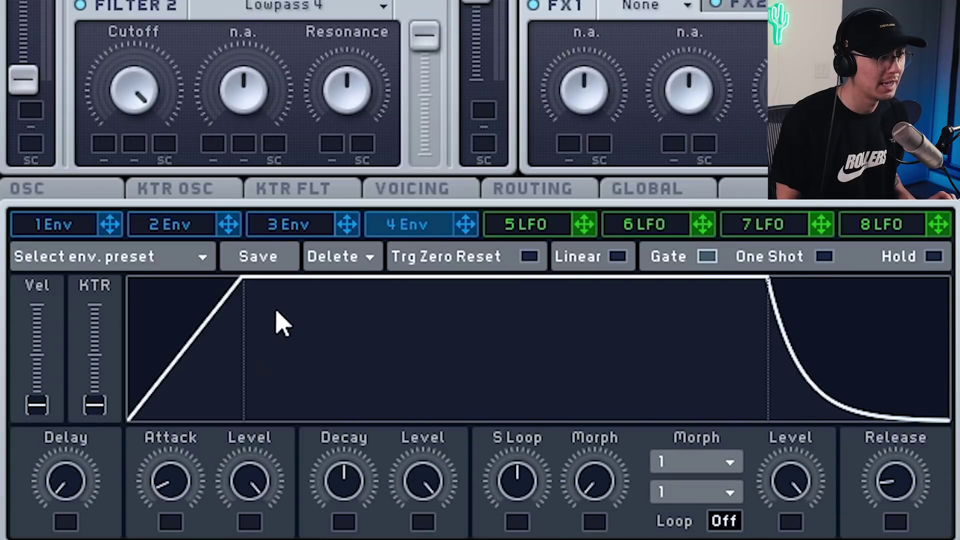
drag(165, 495, 173, 502)
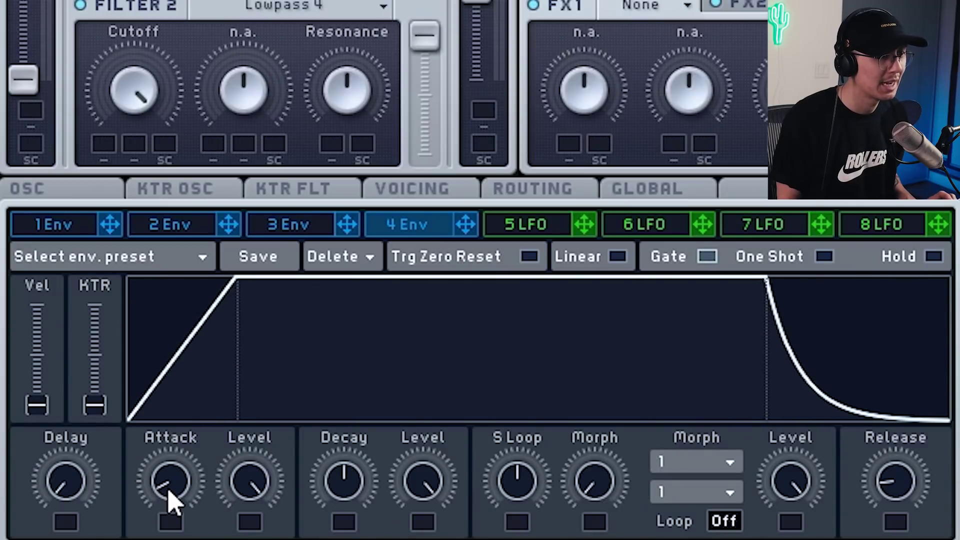
drag(897, 486, 897, 482)
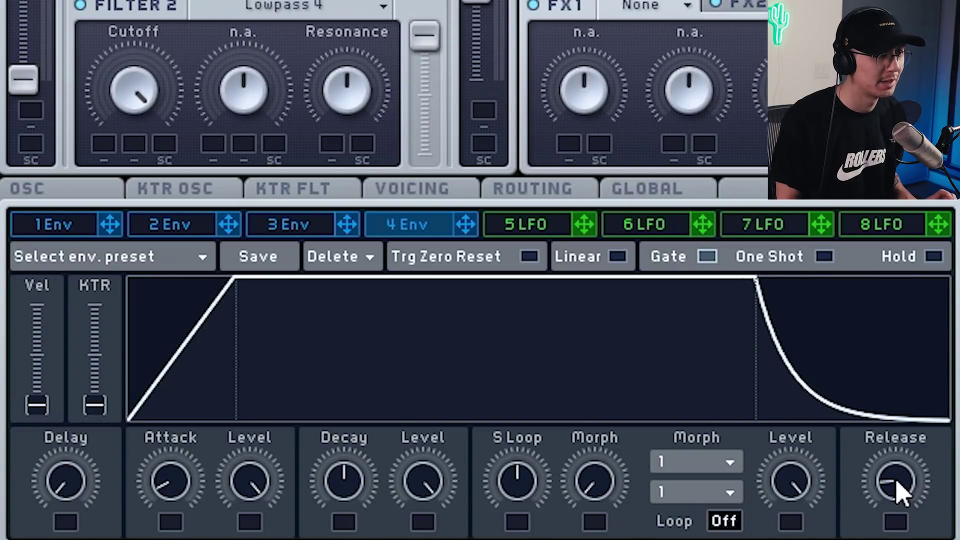
Limit the maximum voices to 1 and set the voicing to Monophon
click(413, 189)
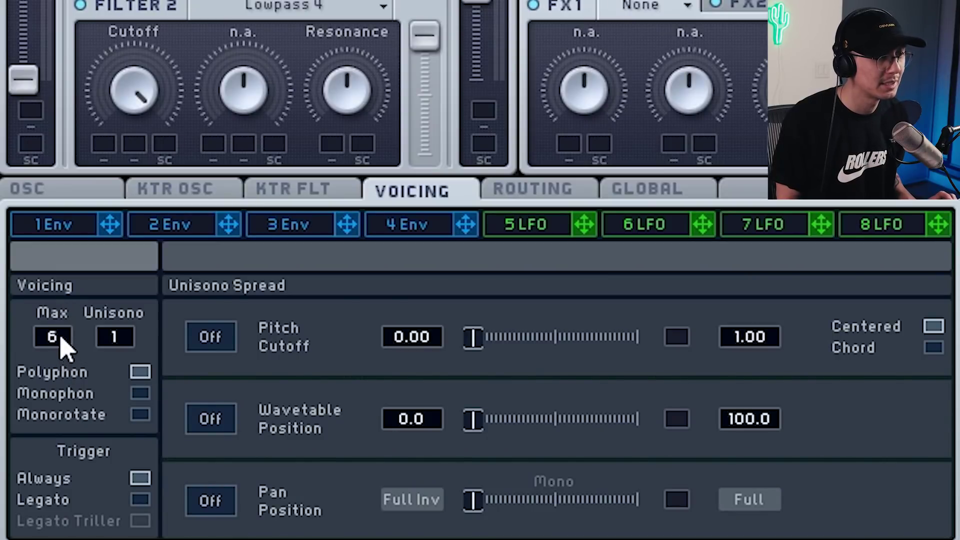
drag(55, 345, 57, 477)
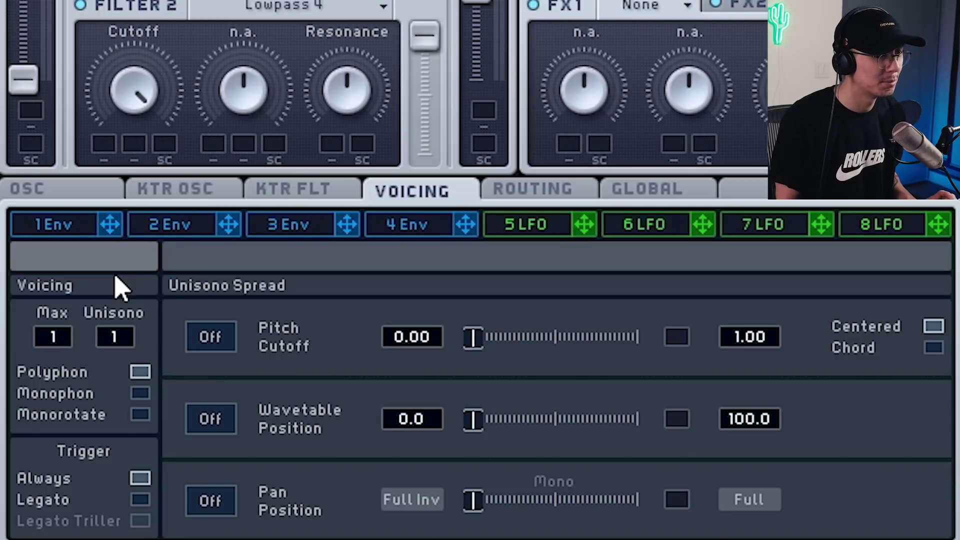
click(140, 394)
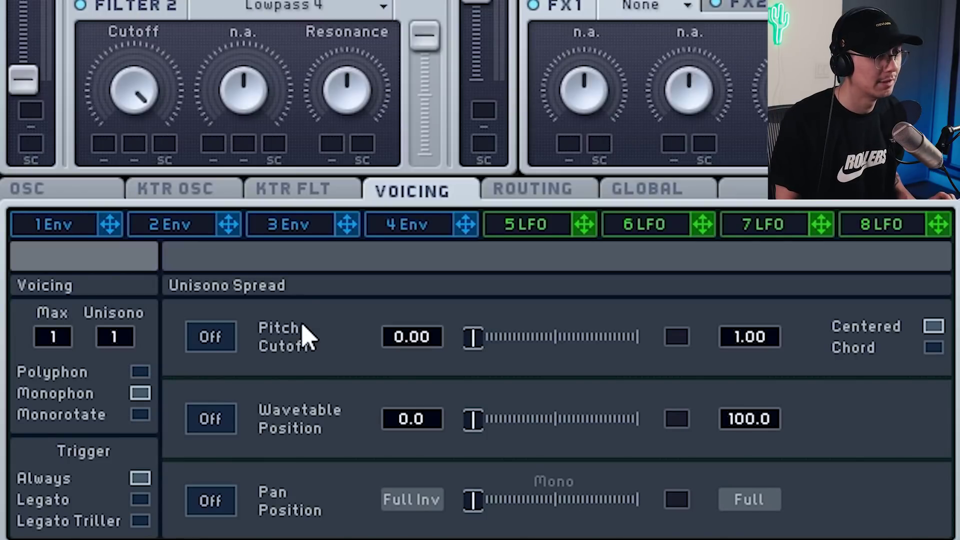
Adjust the oscillator glide time by raising it above the midpoint and then bringing it back down
click(69, 199)
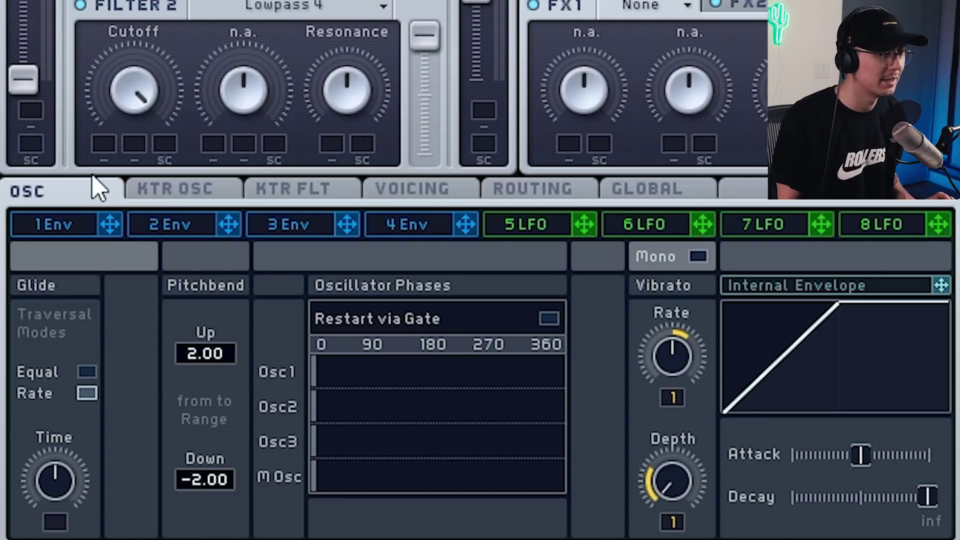
drag(55, 470, 58, 429)
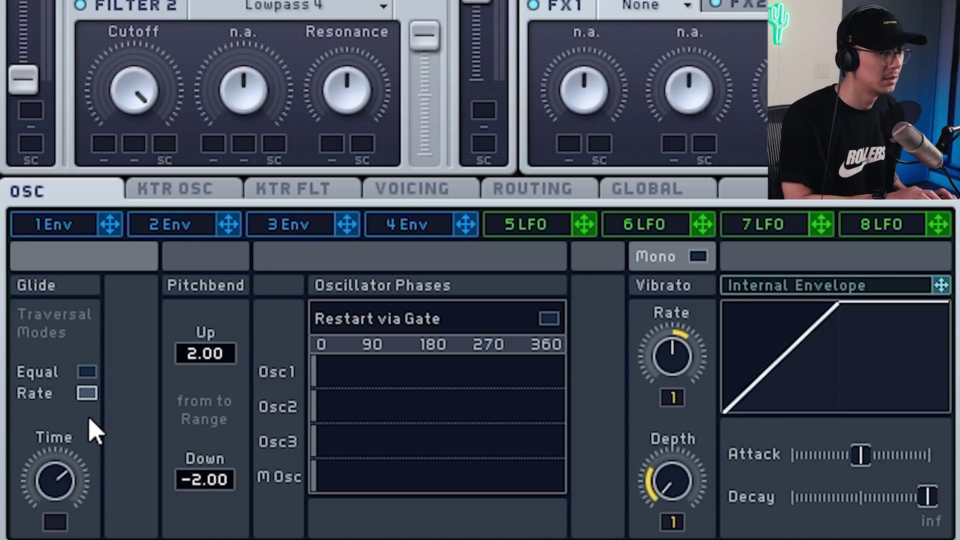
drag(68, 475, 69, 510)
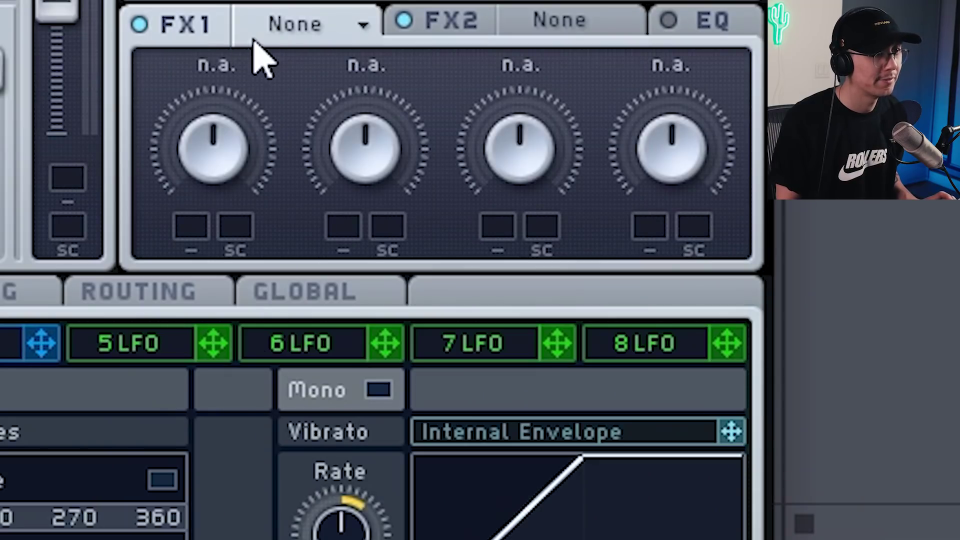
Try the Classic Tube, Tele Tube and Brauner Tube effects in FX1
click(320, 45)
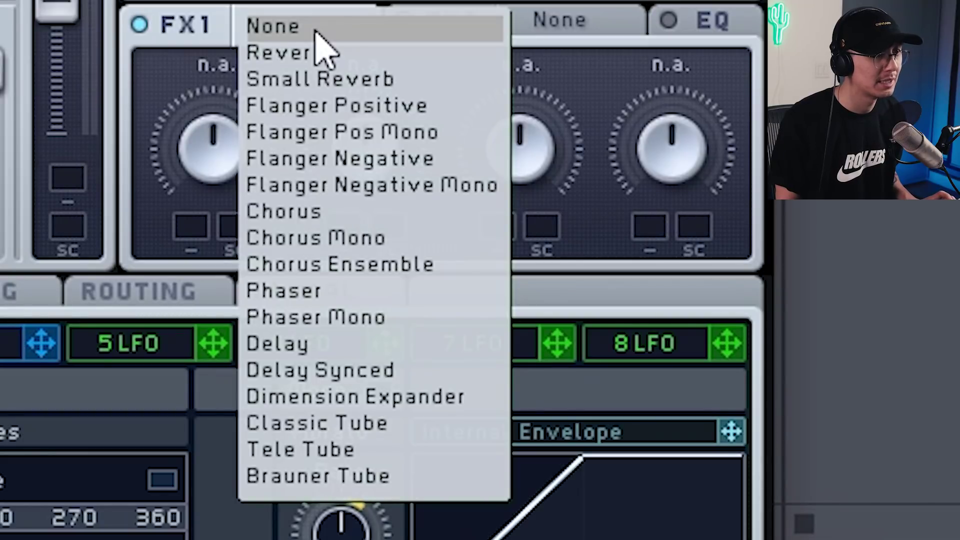
click(380, 436)
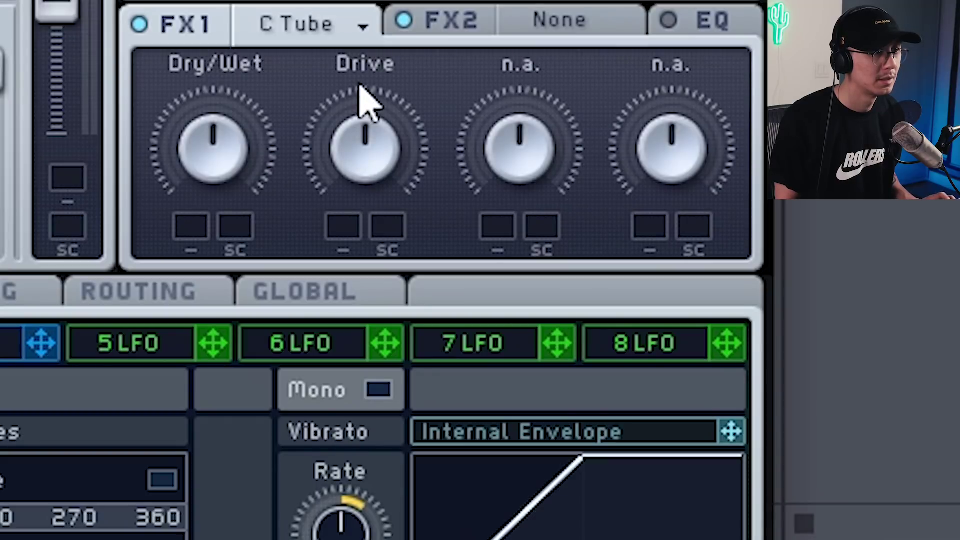
click(334, 28)
click(356, 449)
click(305, 17)
click(360, 488)
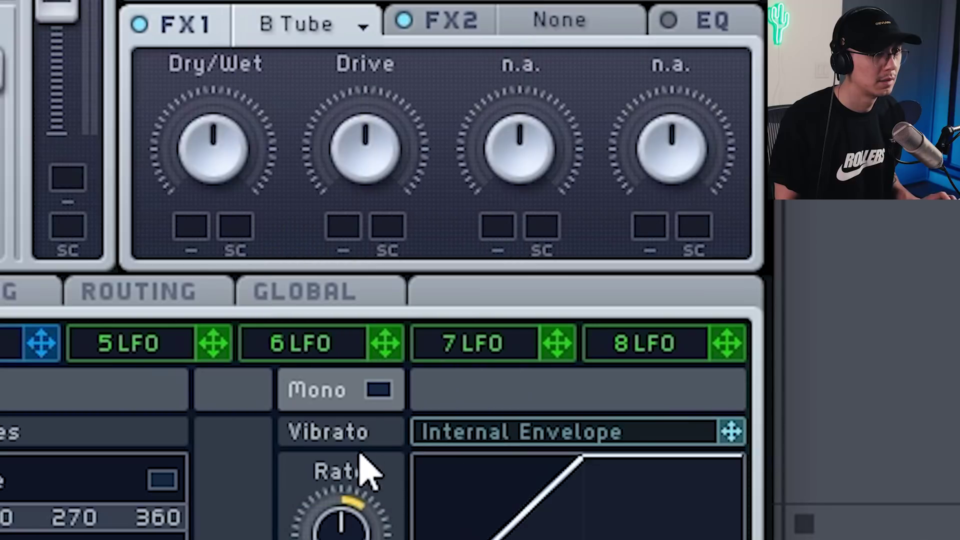
Use Classic Tube in FX1, with the drive slightly below the midpoint and the dry/wet mix reduced well below half
click(322, 29)
click(344, 426)
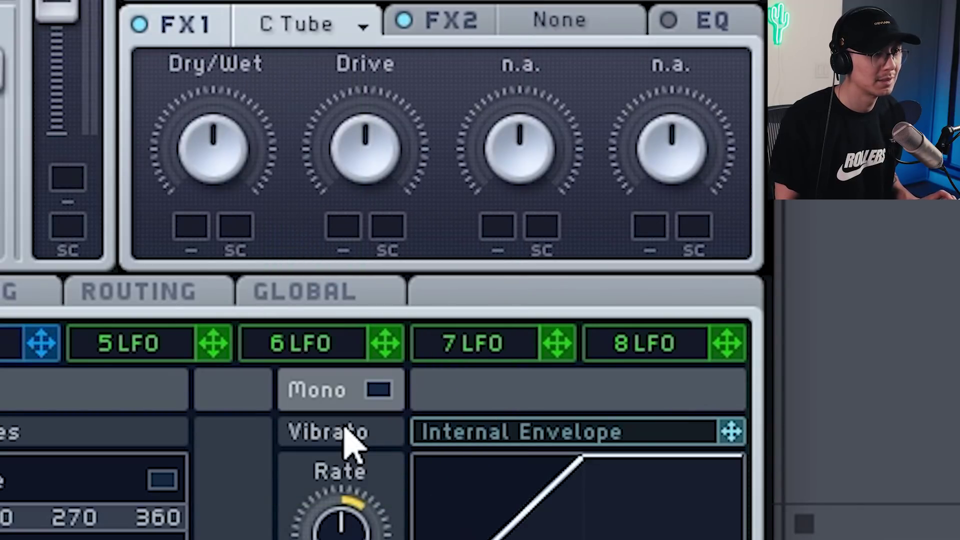
drag(360, 167, 343, 208)
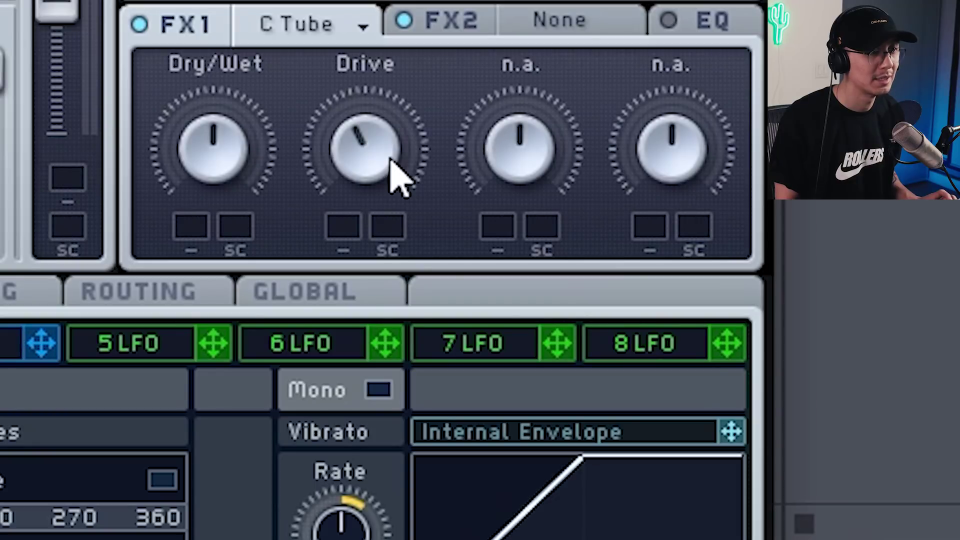
drag(239, 150, 224, 60)
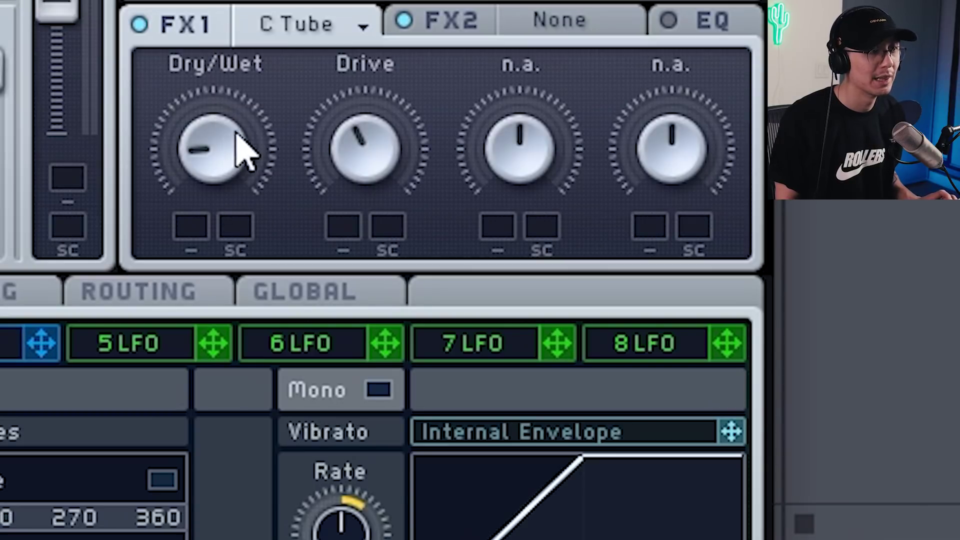
mouse_move(223, 156)
mouse_down()
mouse_move(227, 165)
mouse_move(230, 154)
mouse_up()
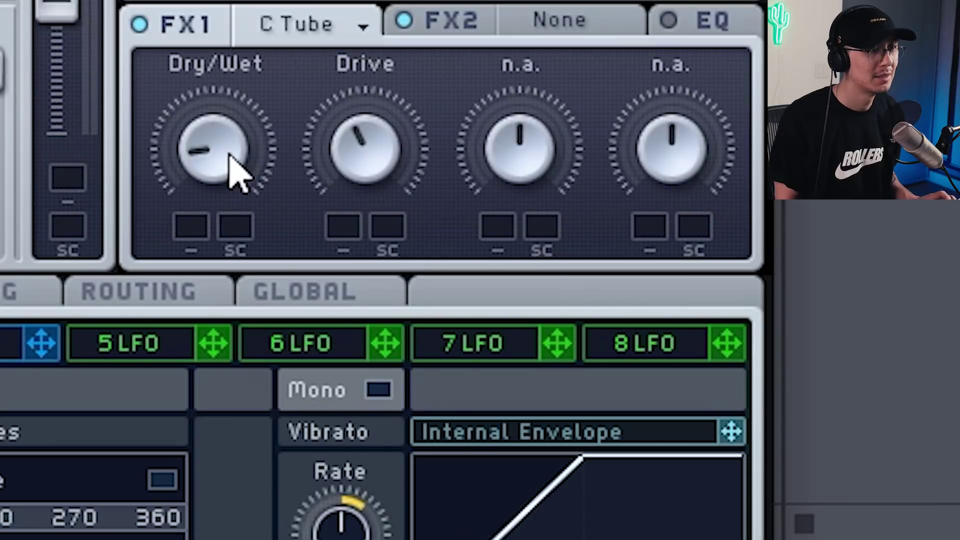
Load Dimension Expander in FX2, lower its size below the midpoint, and bring its dry/wet mix up from minimum
click(474, 27)
click(604, 24)
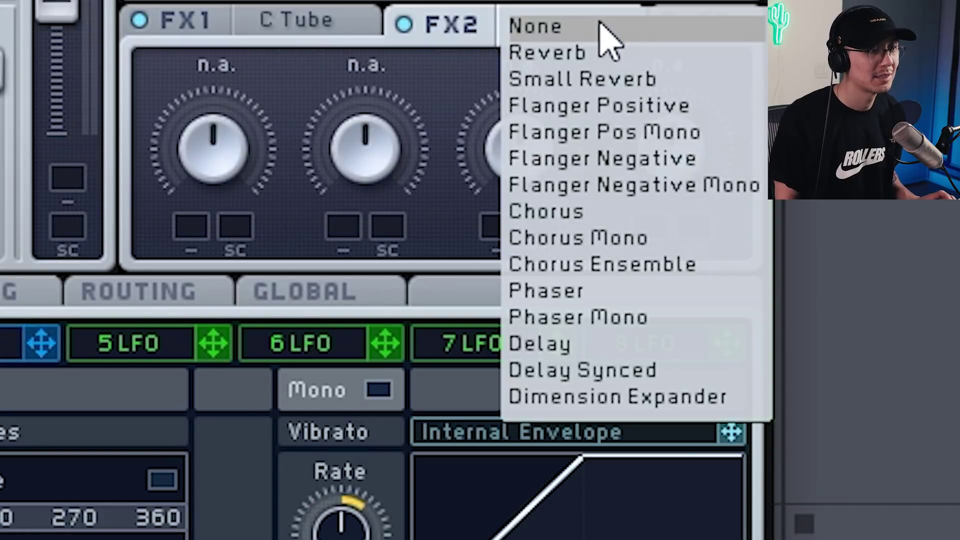
click(687, 398)
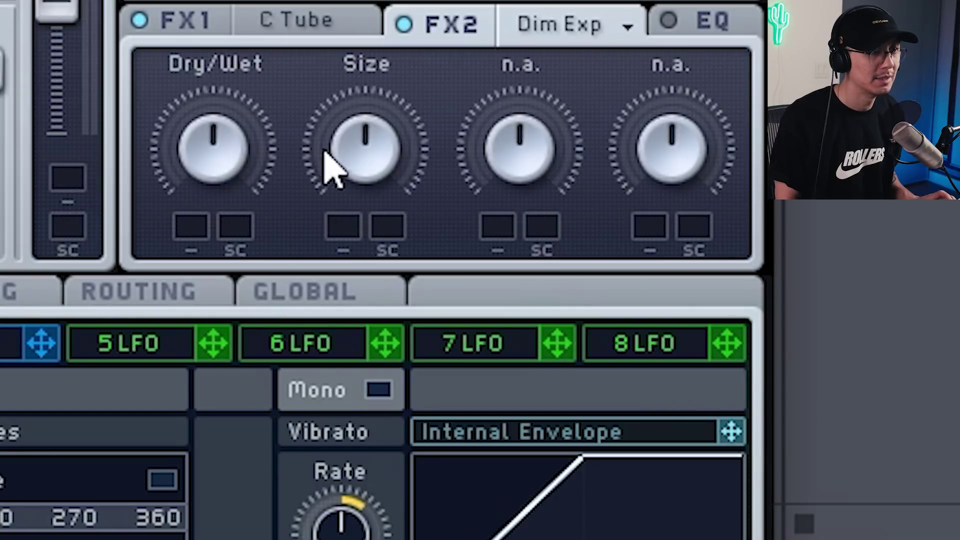
drag(362, 133, 344, 197)
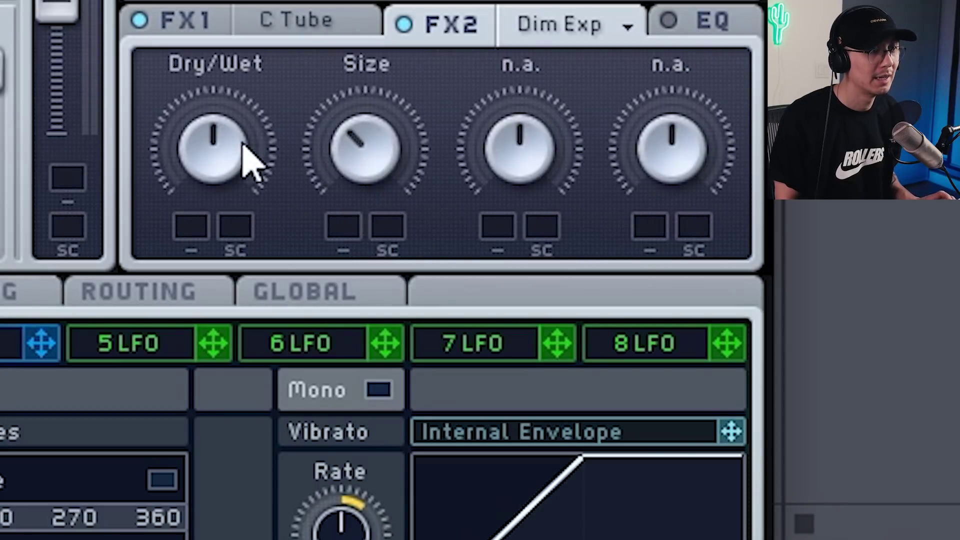
drag(242, 150, 219, 375)
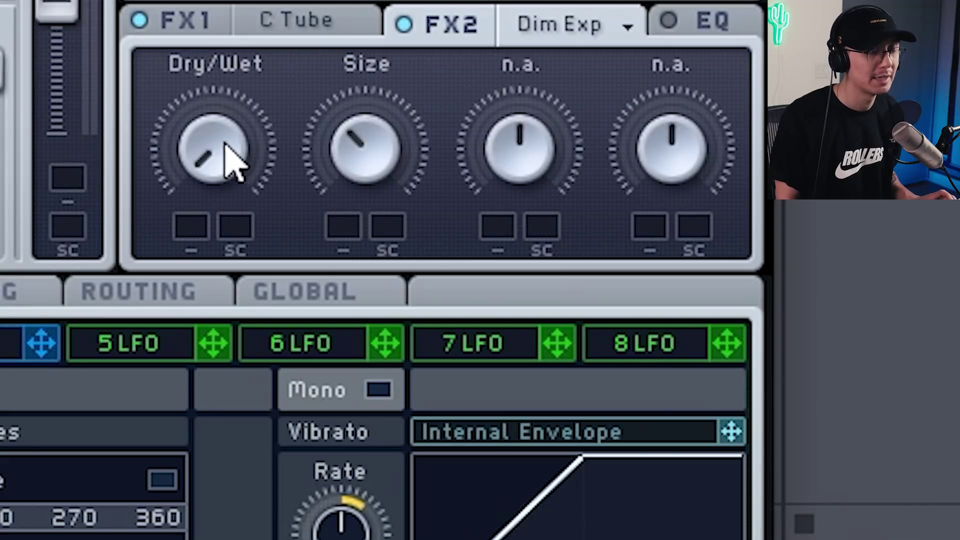
drag(225, 146, 216, 64)
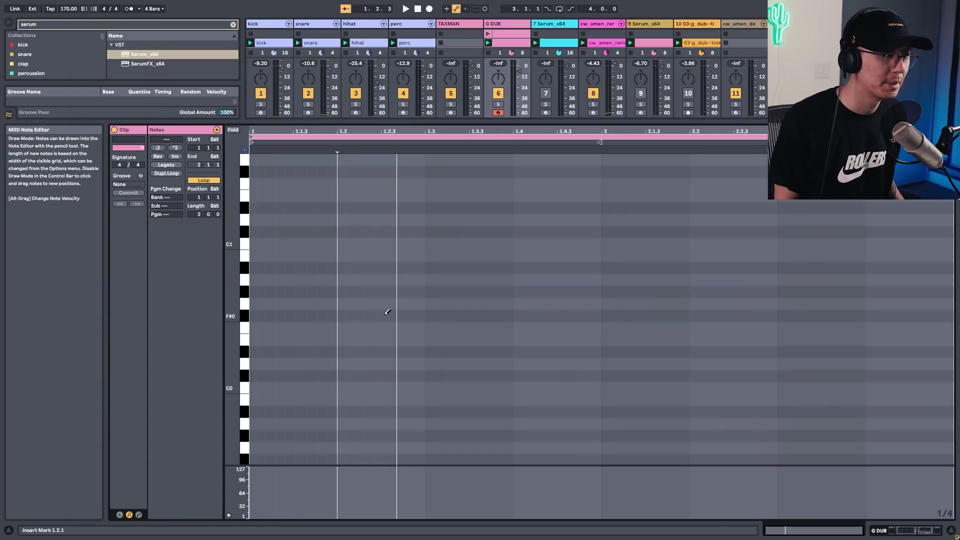
In Ableton Live's G DUB clip, draw quarter notes F0, E0, F#0, F0, E0 and B0 at 1, 1.2, 1.4, 2, 2.2 and 2.4
key(space)
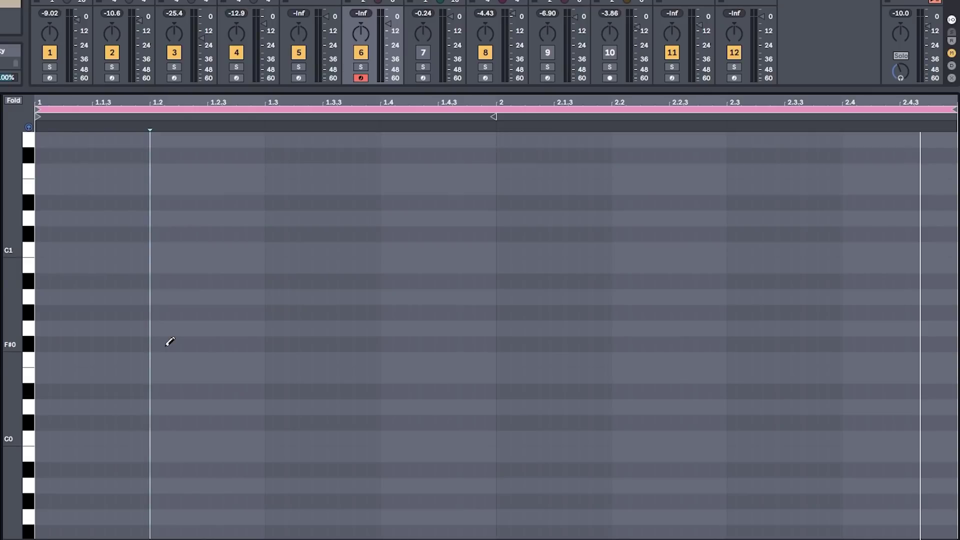
click(100, 356)
key(space)
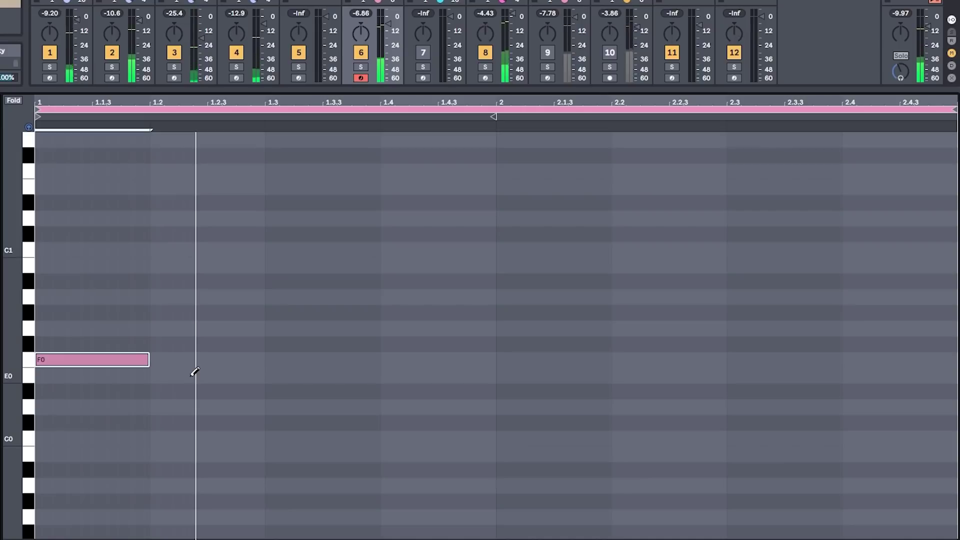
click(195, 374)
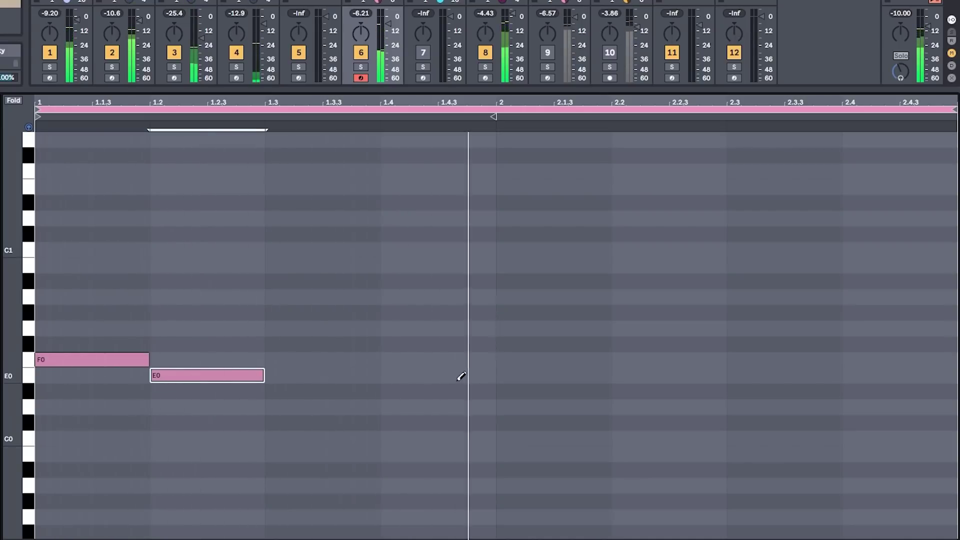
click(435, 344)
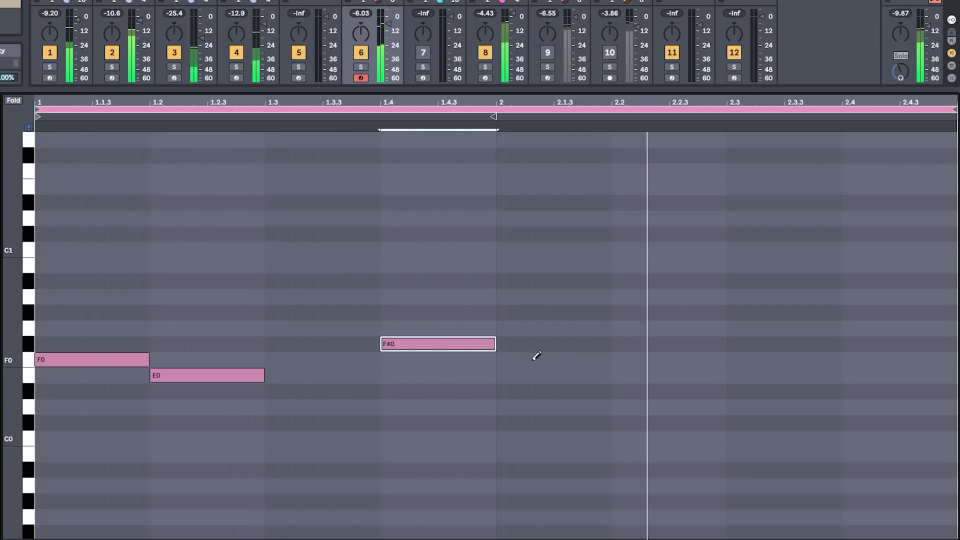
click(600, 360)
click(642, 375)
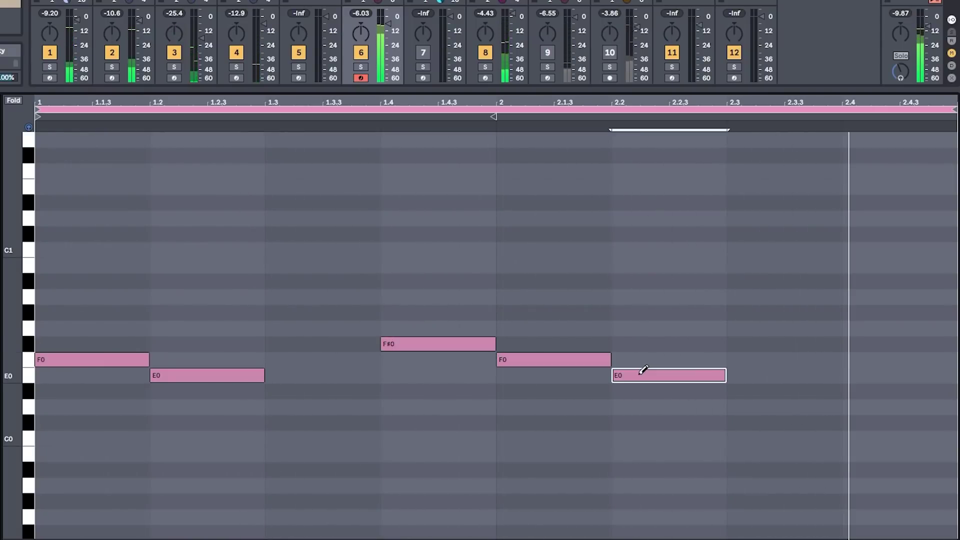
click(868, 250)
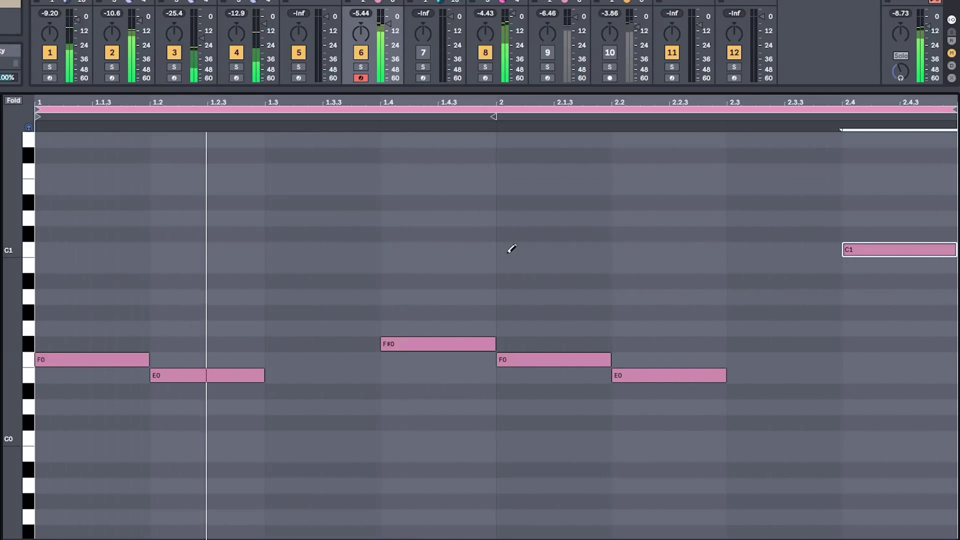
drag(860, 251, 888, 273)
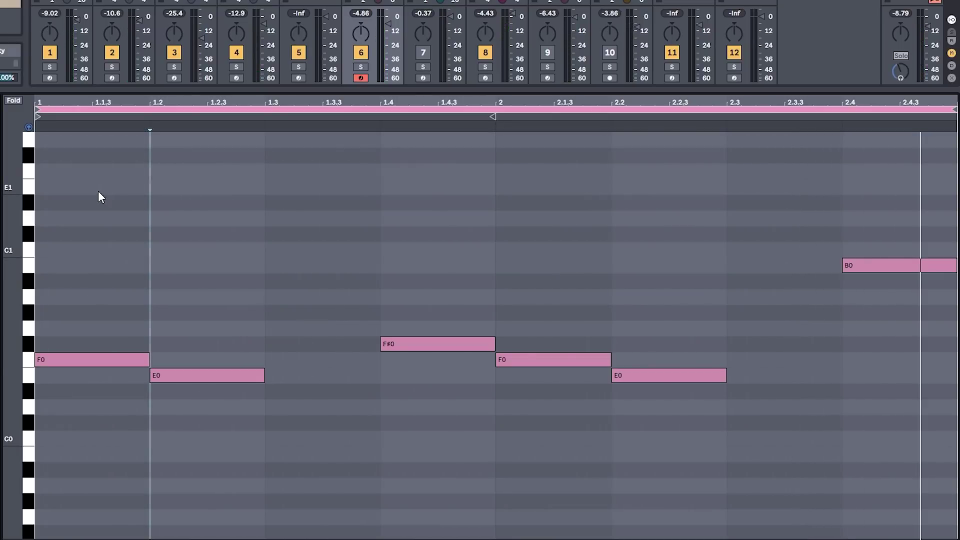
Shorten all the clip's notes slightly together to leave small gaps between them
drag(98, 191, 955, 538)
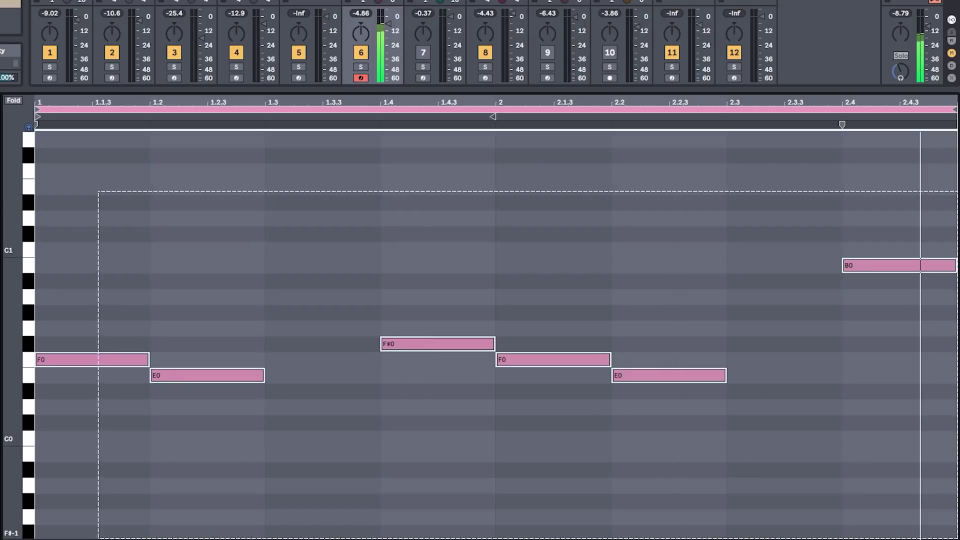
drag(147, 356, 129, 354)
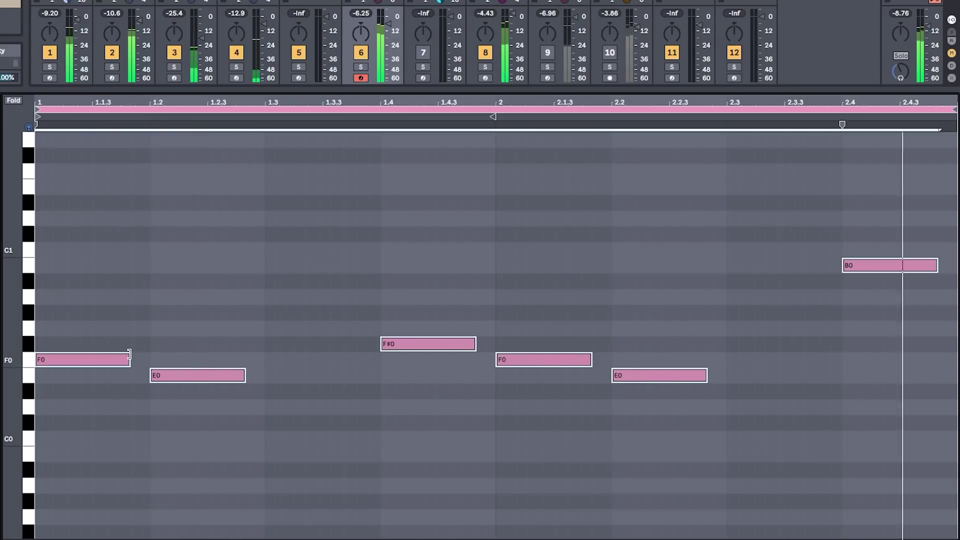
click(223, 273)
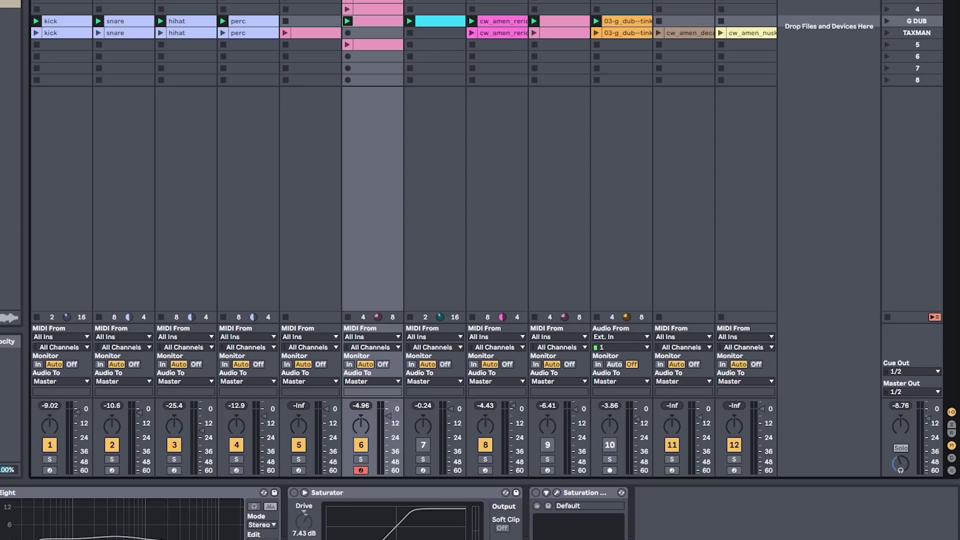
Reopen the synth window, lower Filter 1's cutoff slightly, and raise its resonance to just below the midpoint
key(ctrl+alt+p)
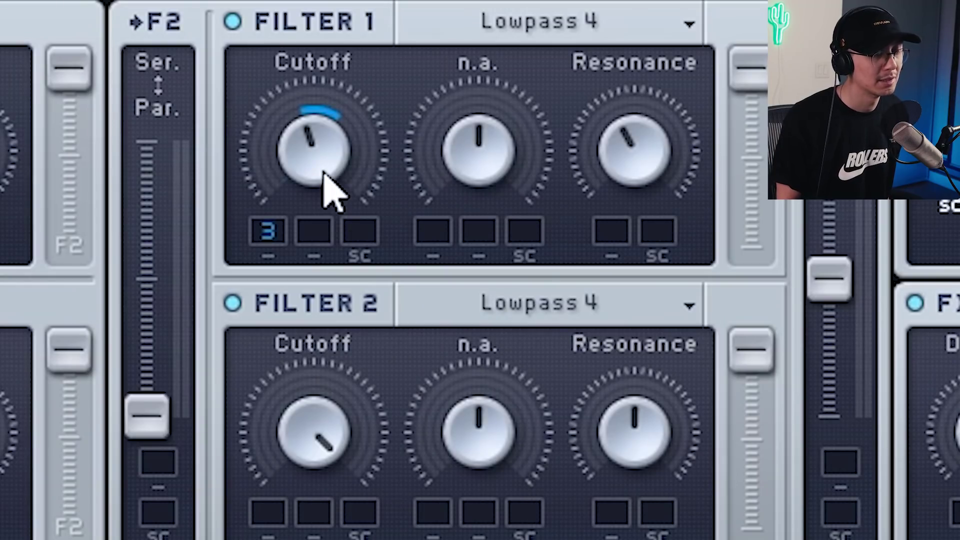
drag(324, 176, 332, 189)
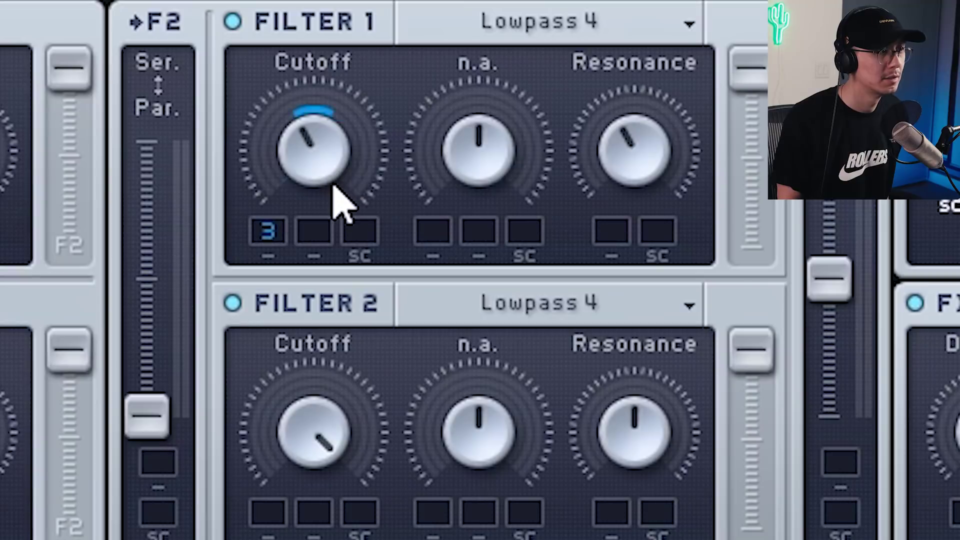
mouse_move(333, 187)
mouse_down()
mouse_move(331, 204)
mouse_move(331, 190)
mouse_up()
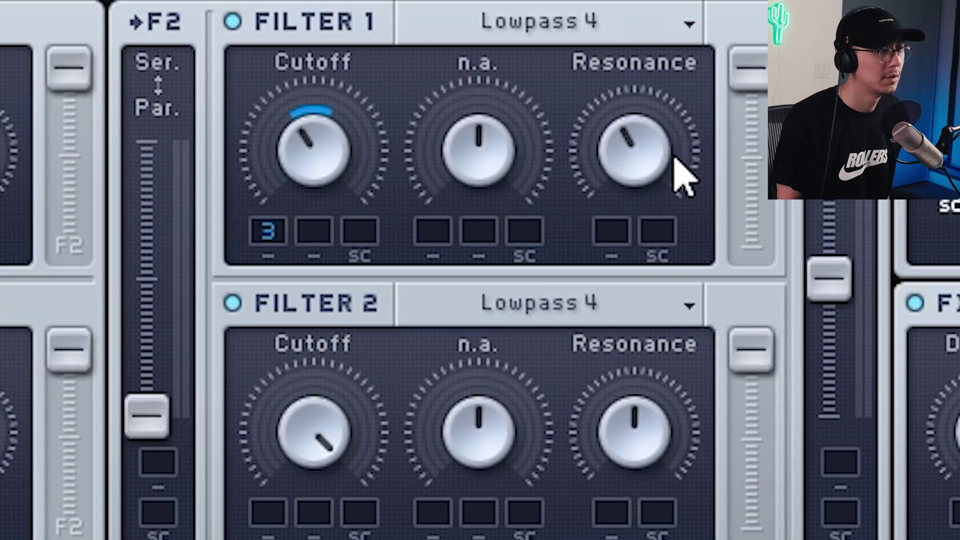
drag(652, 148, 632, 125)
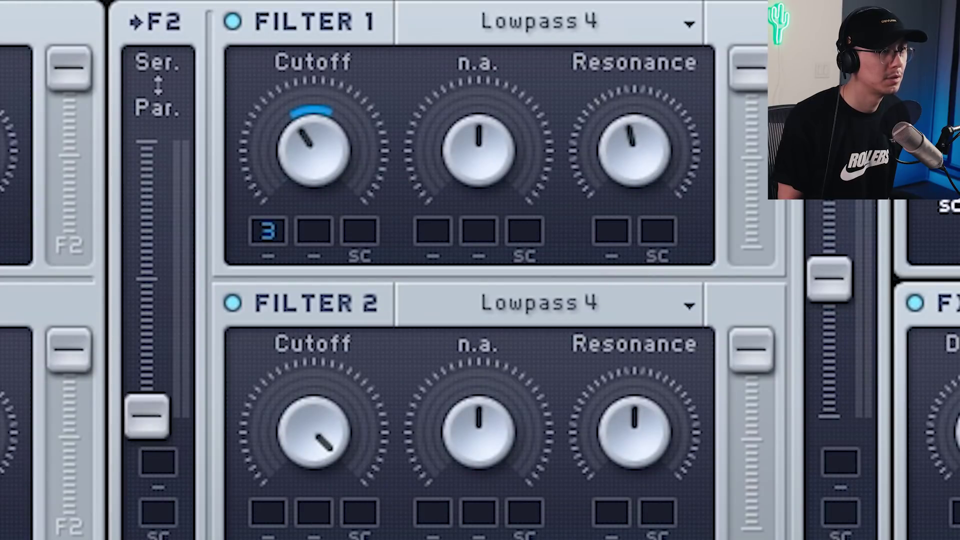
Raise Filter 1's cutoff slightly, reduce its Env 3 modulation a little, and turn the glide time up from minimum
drag(343, 167, 343, 160)
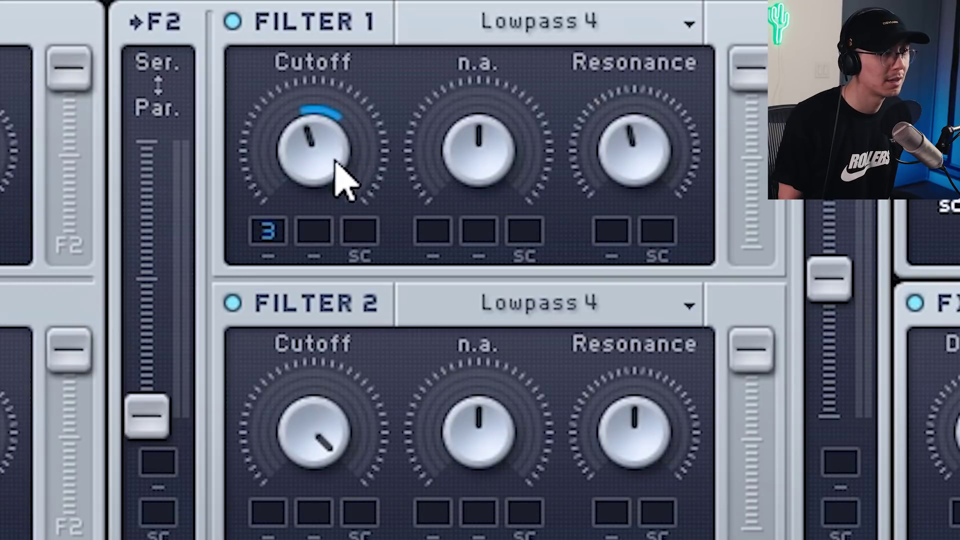
drag(265, 235, 266, 243)
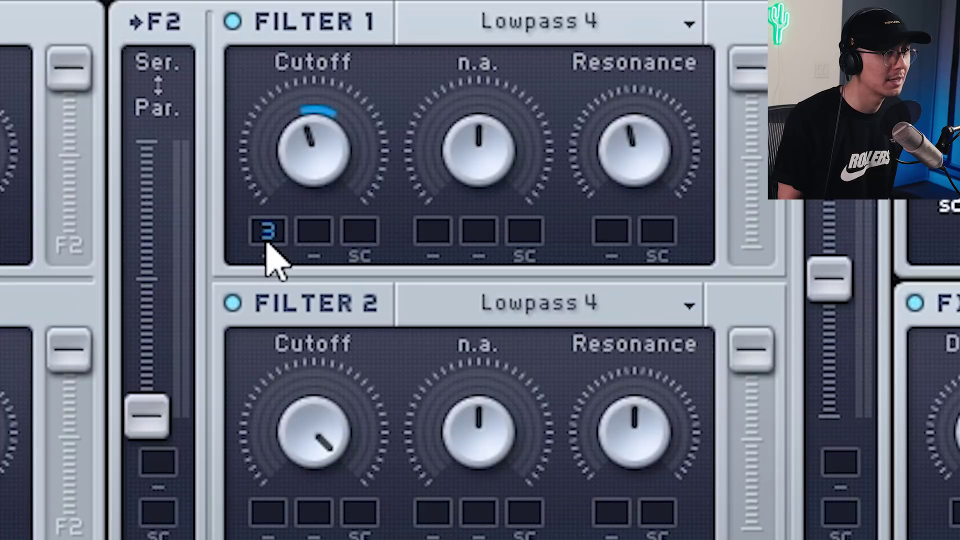
mouse_move(321, 164)
mouse_down()
mouse_move(321, 149)
mouse_move(321, 158)
mouse_up()
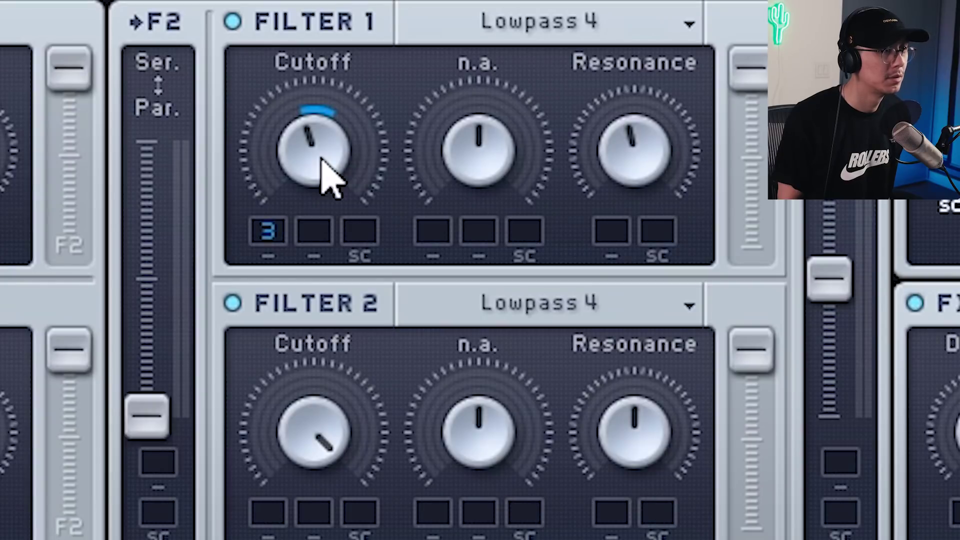
drag(321, 158, 321, 162)
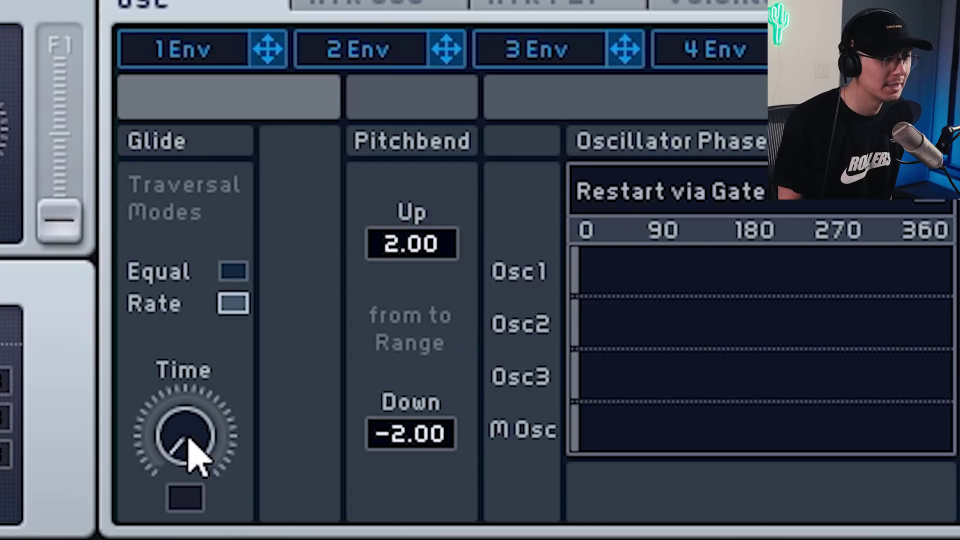
drag(188, 439, 169, 273)
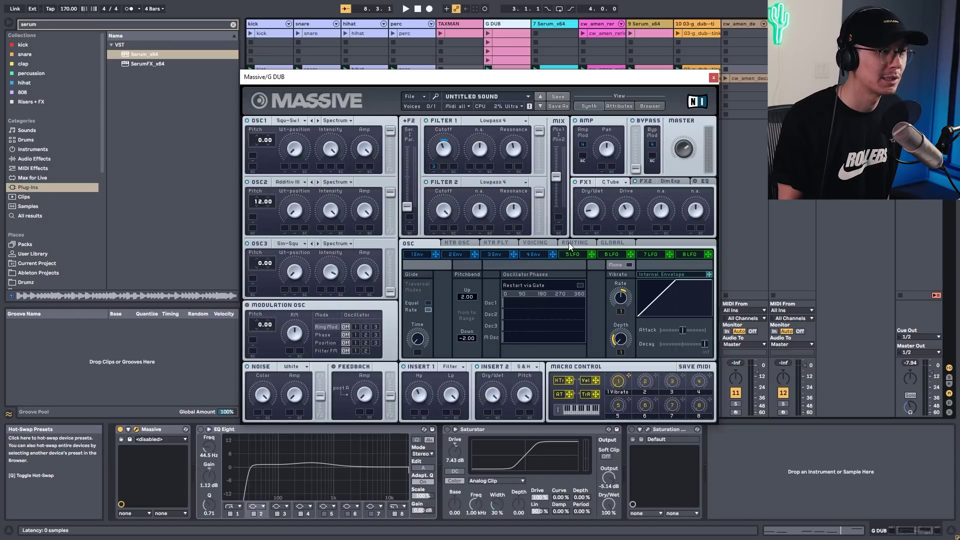
In the signal routing, place Insert 1 before Filter 1 and Insert 2 in the lower slot directly after Filter 1
click(569, 242)
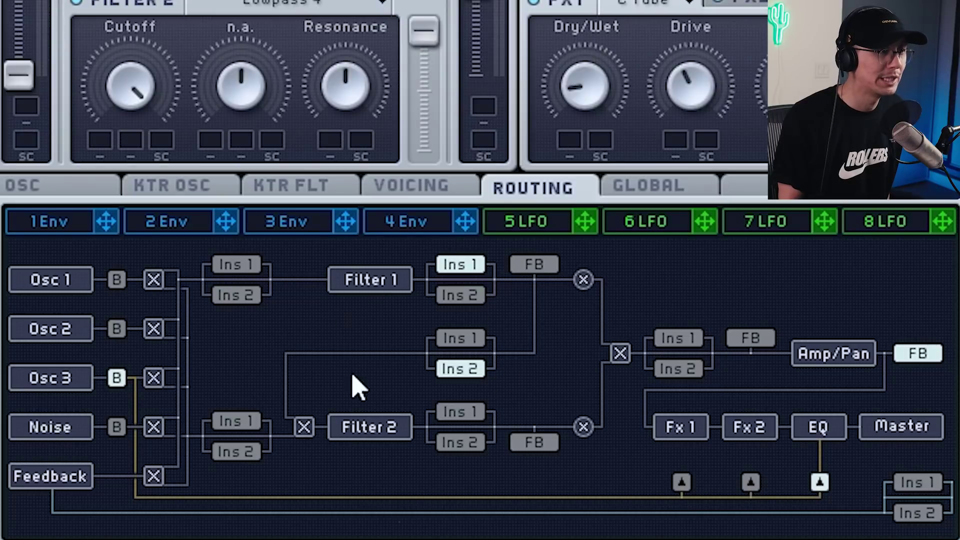
click(253, 265)
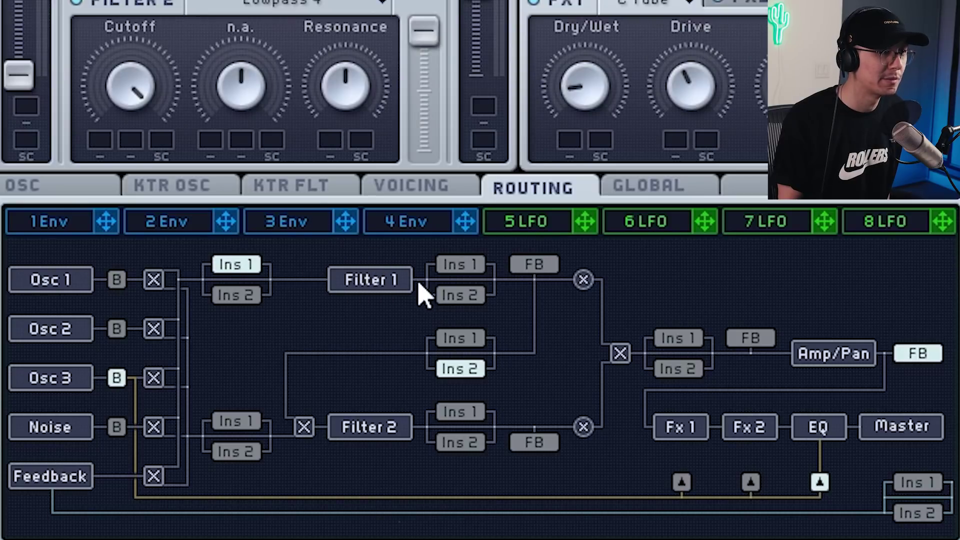
click(452, 297)
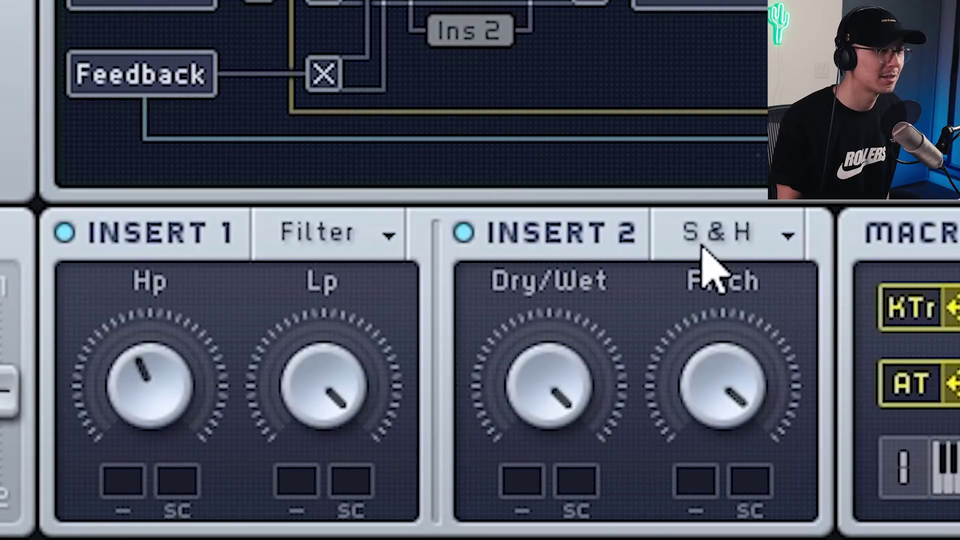
Try lower dry/wet and pitch settings on Insert 2's Sample & Hold, and bring both back up to near maximum
click(706, 246)
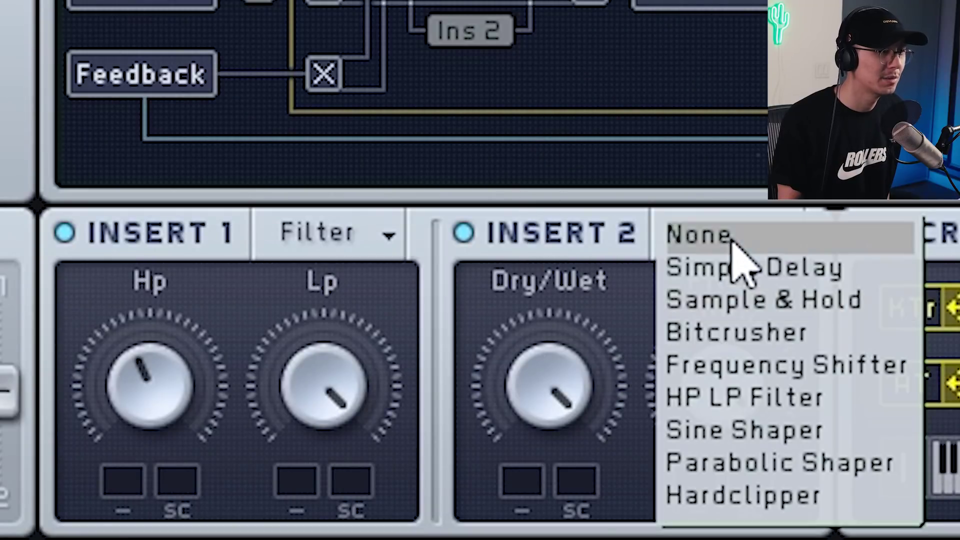
click(805, 302)
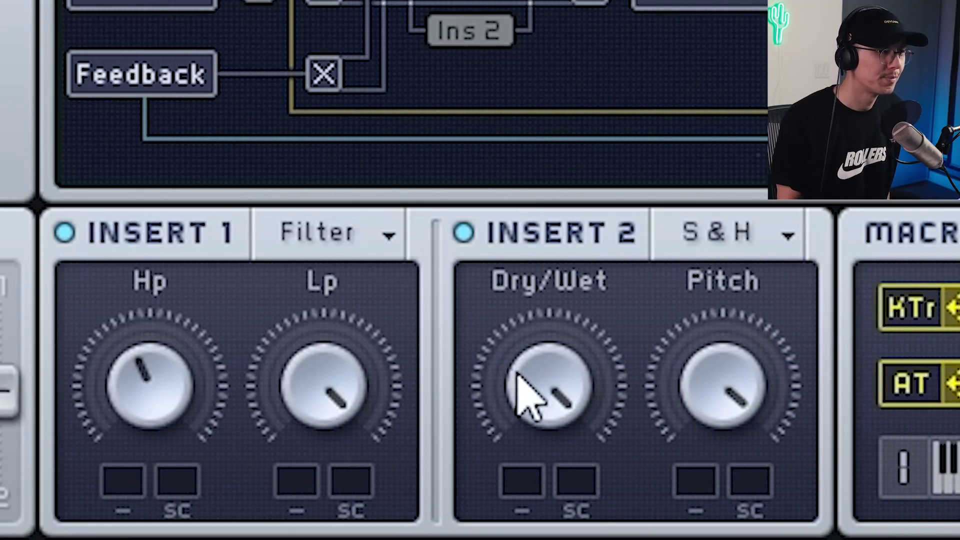
drag(531, 370, 550, 539)
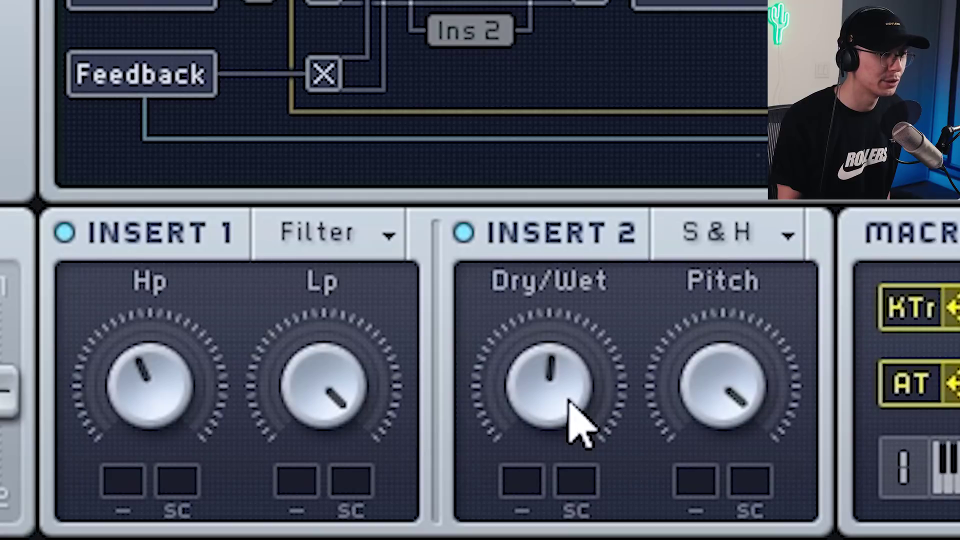
drag(569, 399, 563, 9)
drag(765, 435, 765, 539)
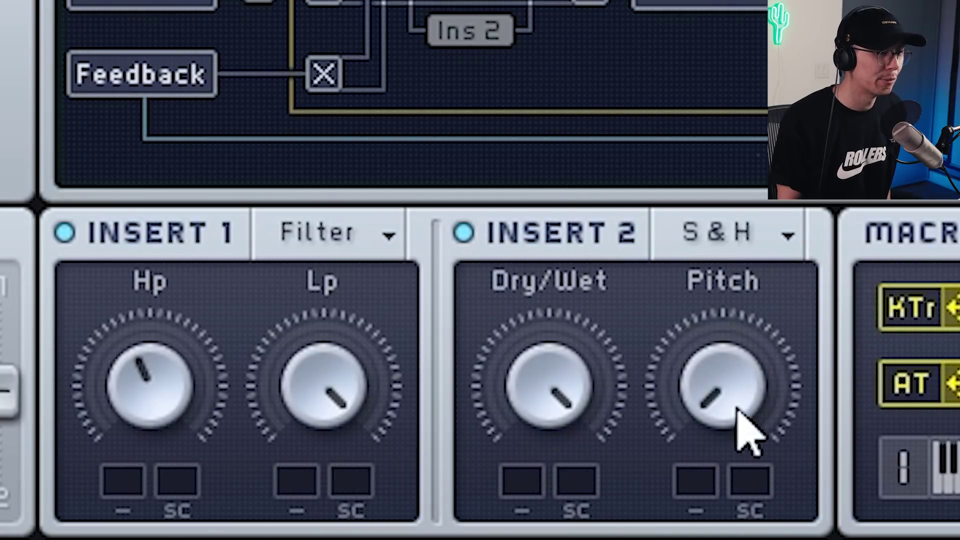
drag(745, 390, 720, 0)
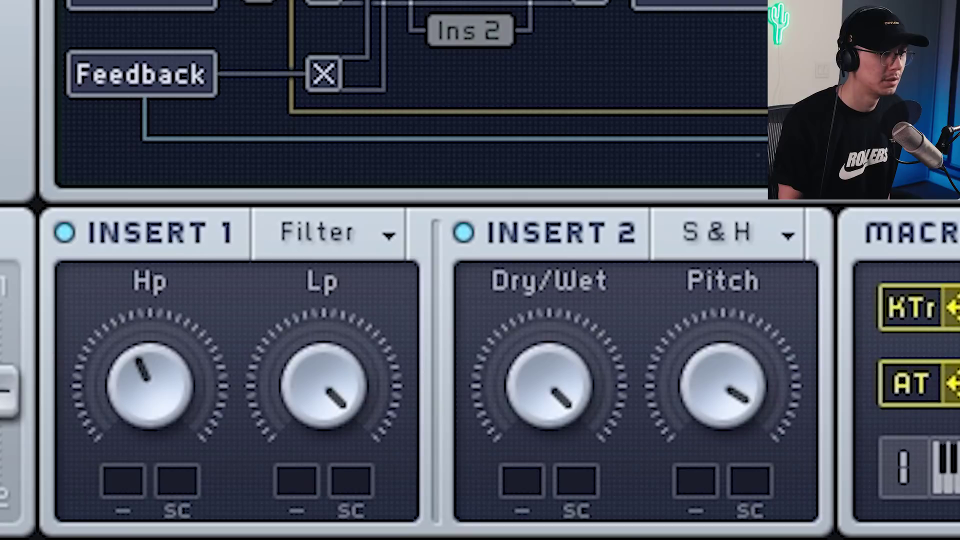
drag(720, 363, 720, 332)
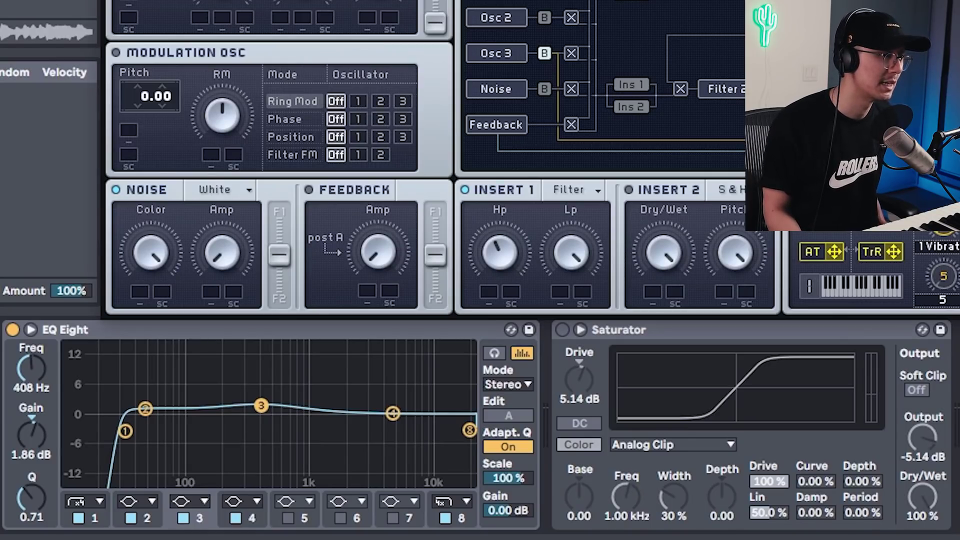
Play the bassline, hide the synth window, and select band 2 in EQ Eight to inspect the bass equalization
key(space)
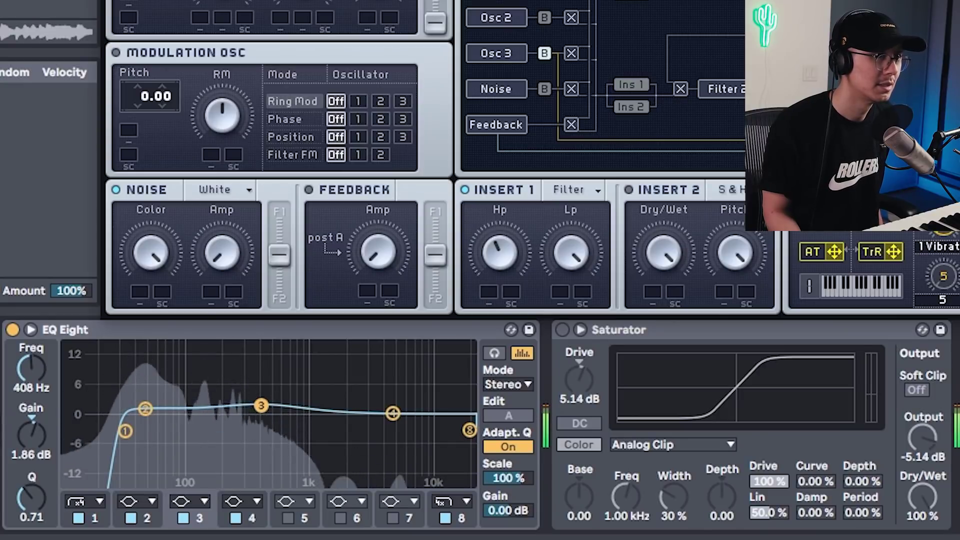
key(ctrl+alt+p)
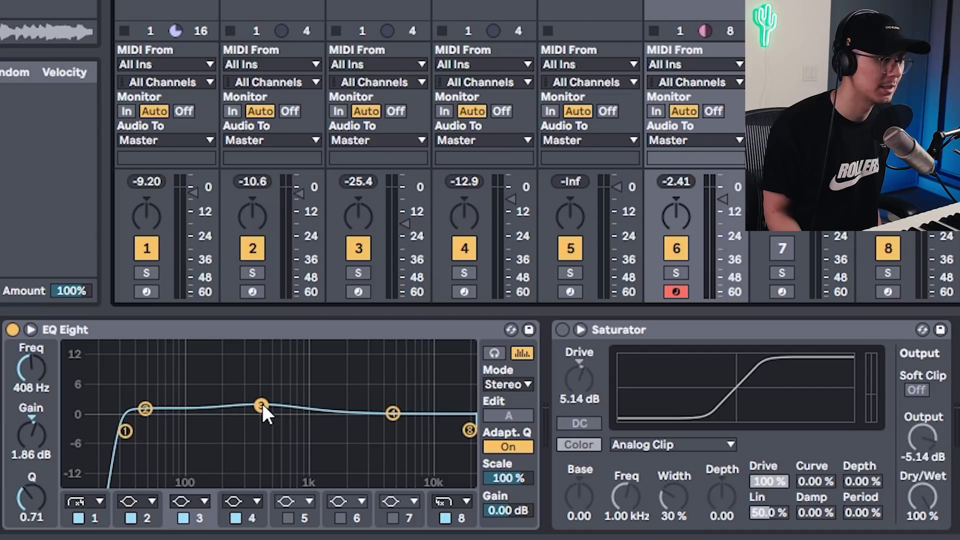
click(148, 410)
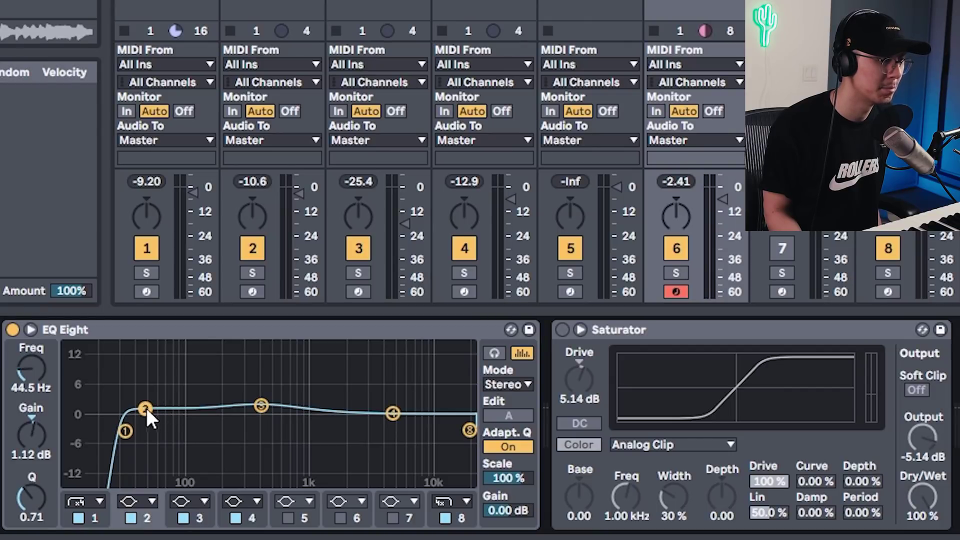
Try the Saturator on the bass with its drive set to 4.00 dB, and bypass the device again
click(561, 330)
mouse_move(576, 378)
mouse_down()
mouse_move(576, 397)
mouse_move(578, 362)
mouse_move(579, 375)
mouse_up()
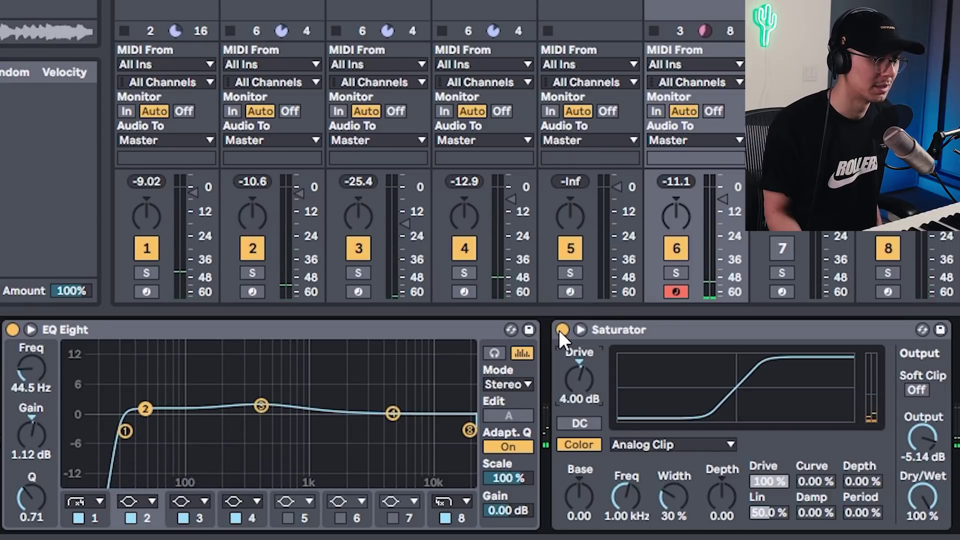
click(561, 330)
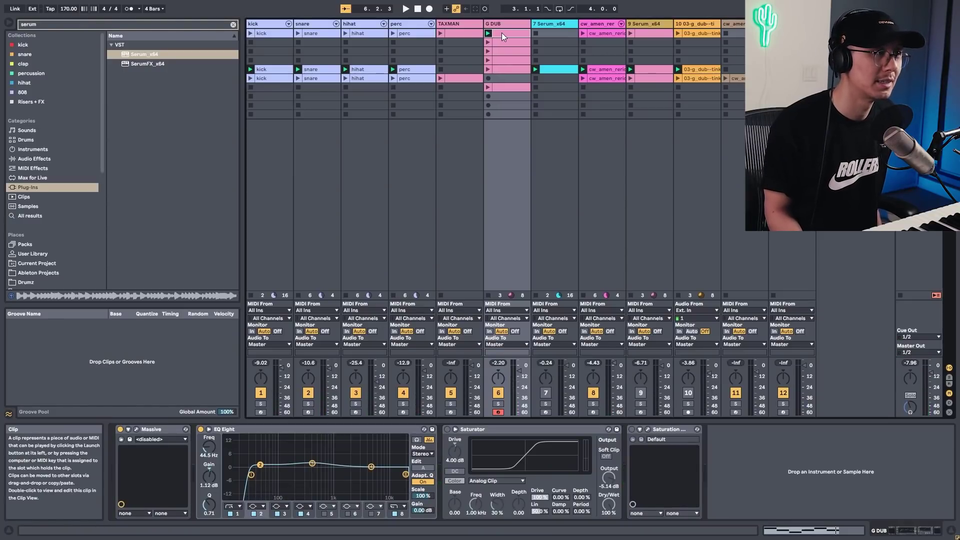
Play the bass with the drums, reopen Massive, raise Filter 1's cutoff slightly, and narrow its Env 3 modulation range
key(space)
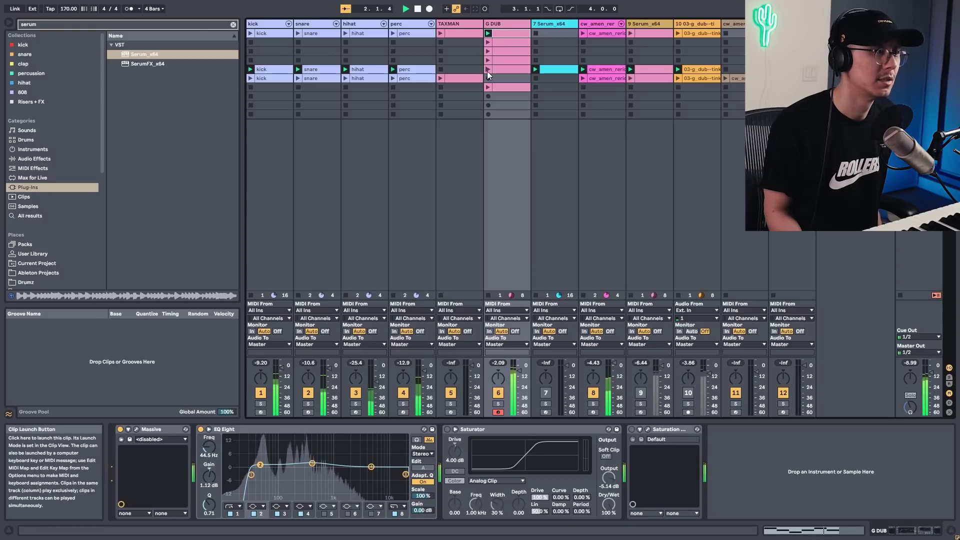
click(136, 429)
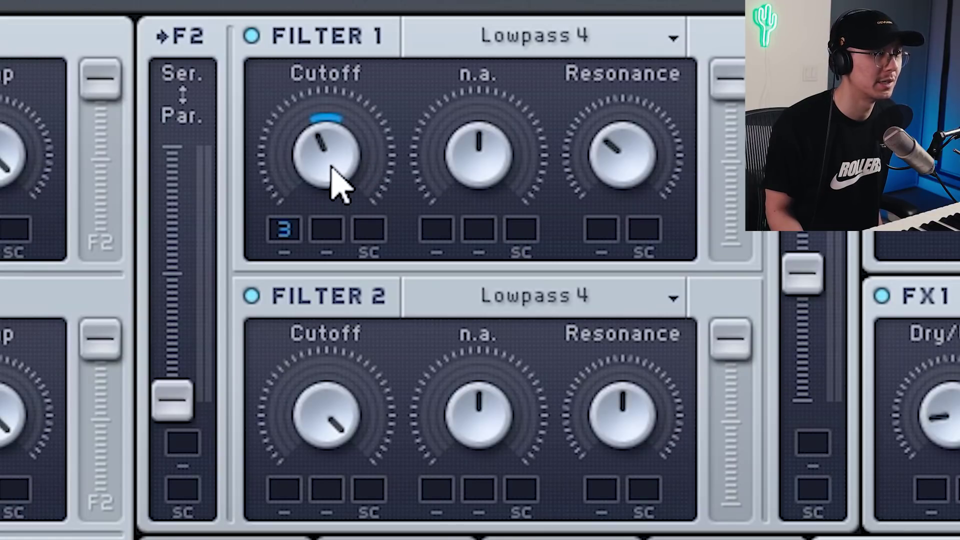
drag(330, 166, 331, 145)
mouse_move(288, 230)
mouse_down()
mouse_move(289, 252)
mouse_move(289, 240)
mouse_up()
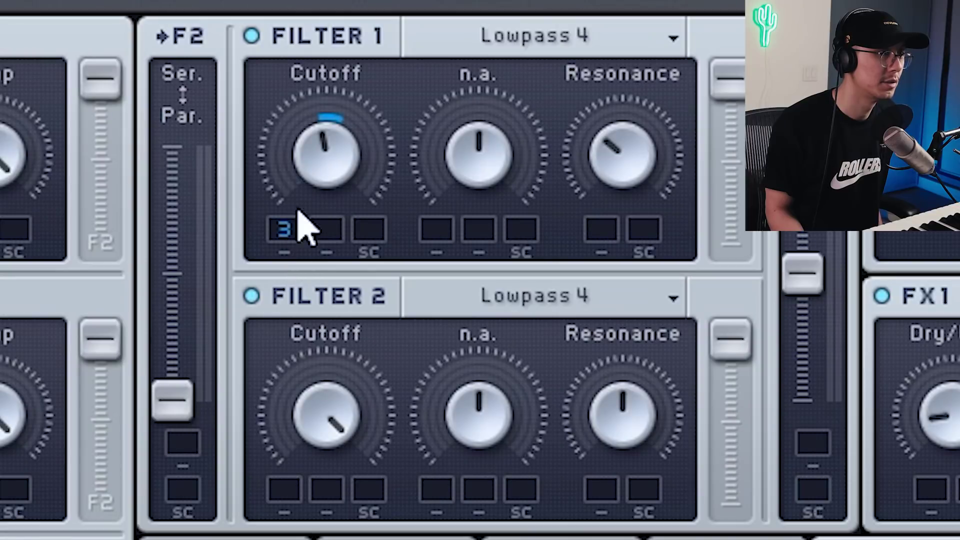
drag(328, 172, 324, 156)
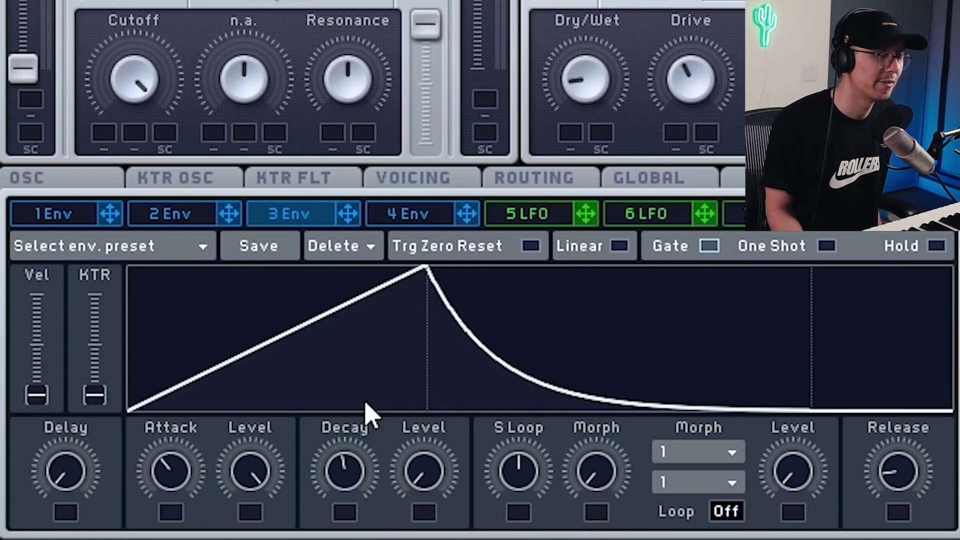
Lengthen Env 3's attack slightly and shorten its decay to below the midpoint
mouse_move(180, 475)
mouse_down()
mouse_move(171, 457)
mouse_move(172, 478)
mouse_up()
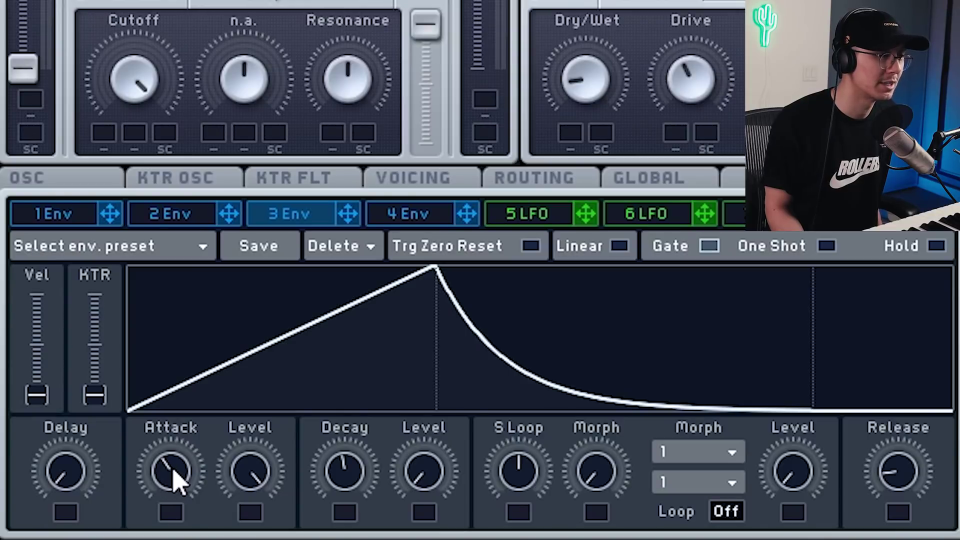
scroll(178, 481, down, 2)
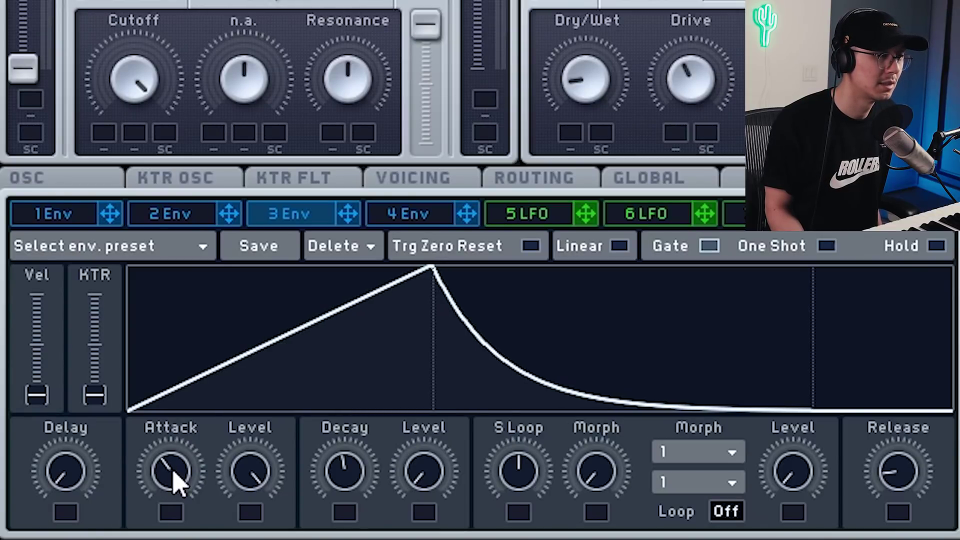
drag(364, 474, 336, 520)
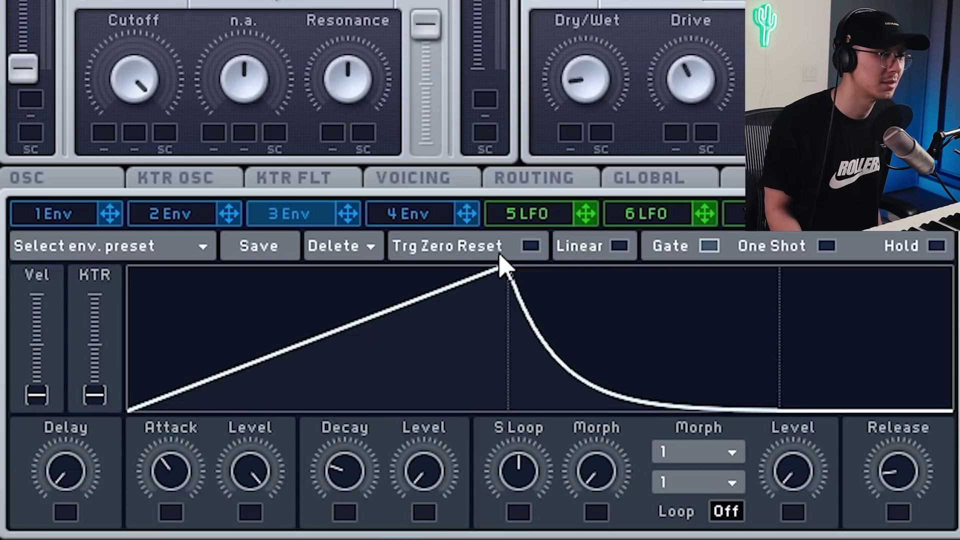
drag(347, 497, 353, 479)
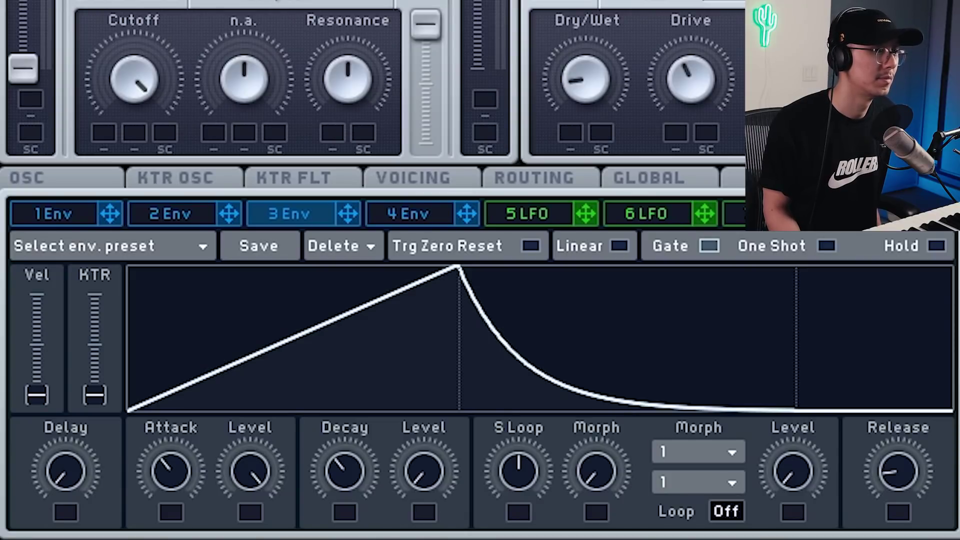
Try six-voice unison in the voicing settings, with both Max and Unisono set to 6
click(423, 187)
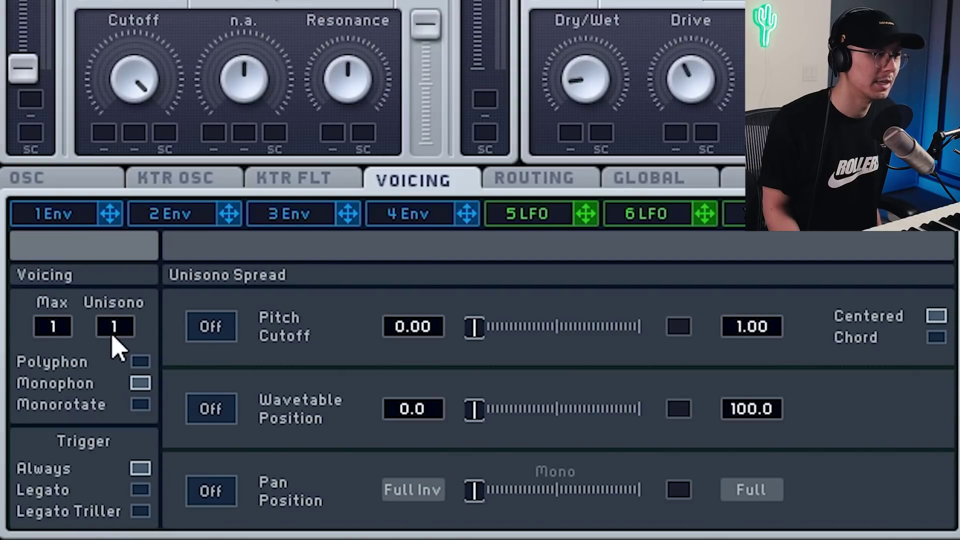
drag(58, 331, 65, 261)
drag(115, 339, 125, 277)
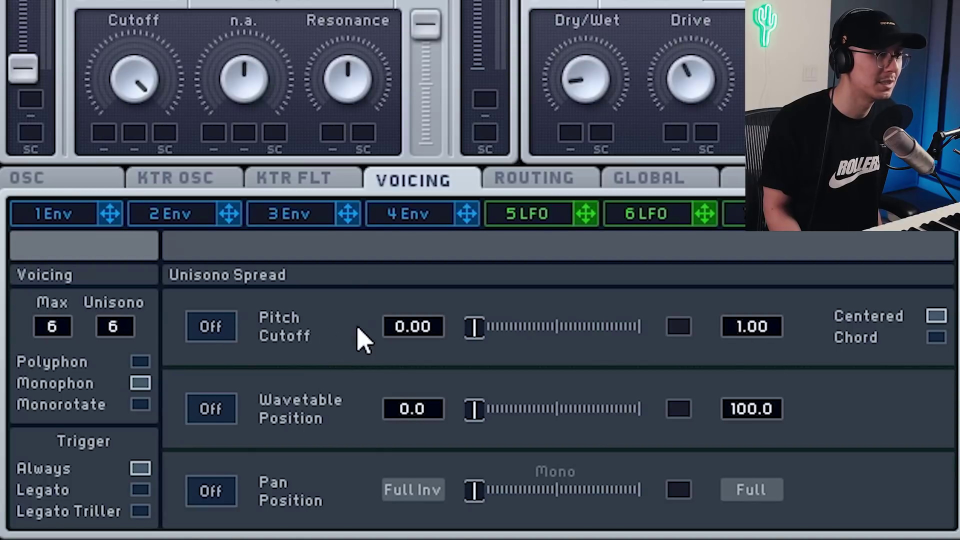
Enable the pitch cutoff unison spread, set its upper value to 0.20, and move its slider to about the midpoint
mouse_move(474, 328)
mouse_down()
mouse_move(485, 343)
mouse_move(475, 345)
mouse_up()
click(220, 338)
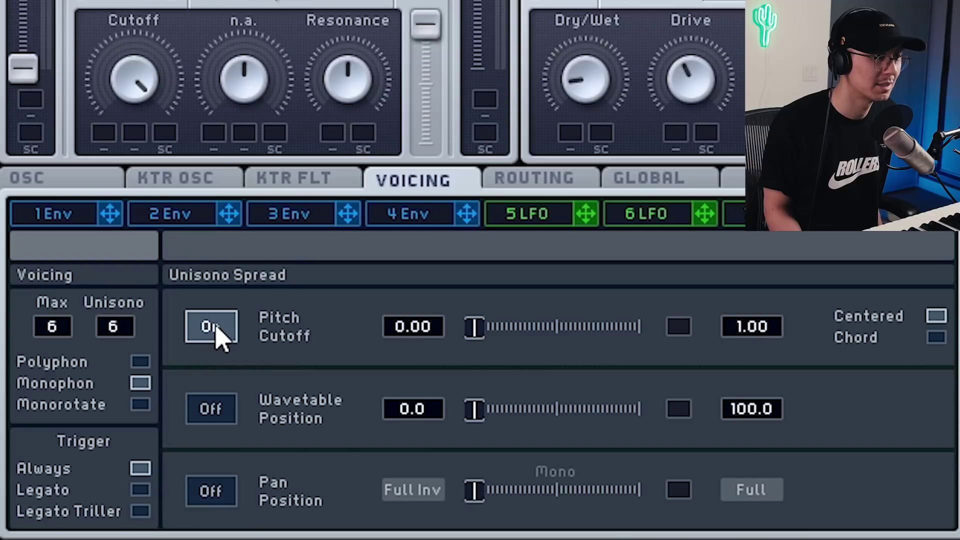
mouse_move(755, 339)
mouse_down()
mouse_move(745, 427)
mouse_move(752, 322)
mouse_move(757, 330)
mouse_up()
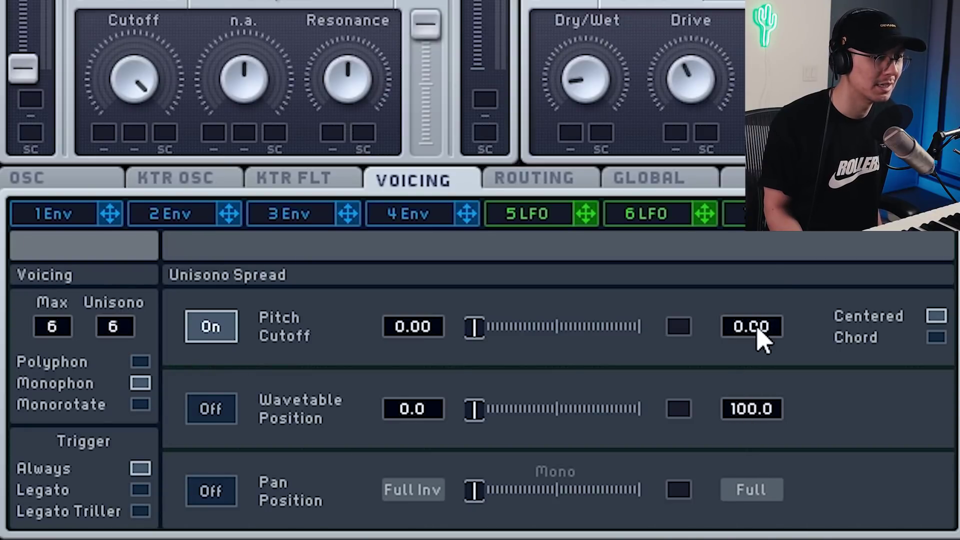
drag(757, 329, 775, 269)
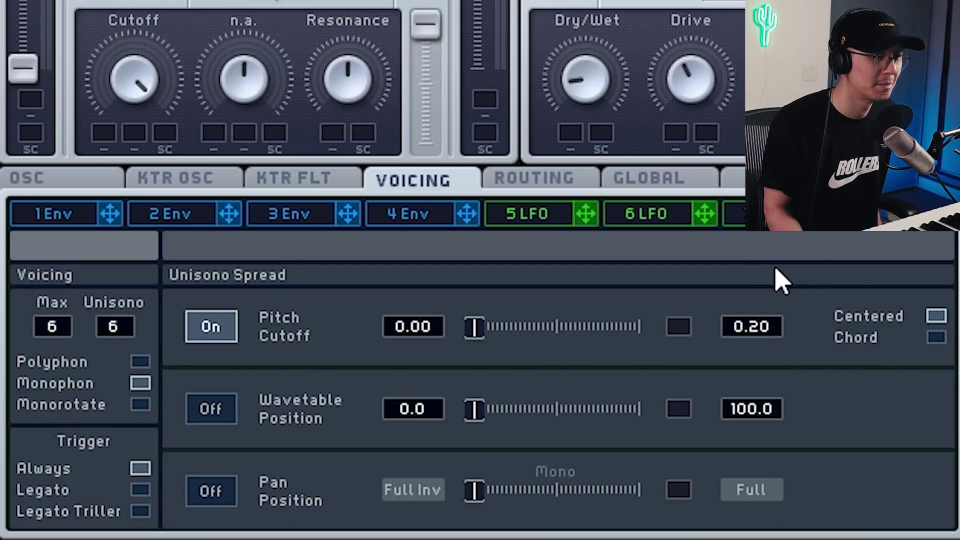
drag(477, 329, 578, 329)
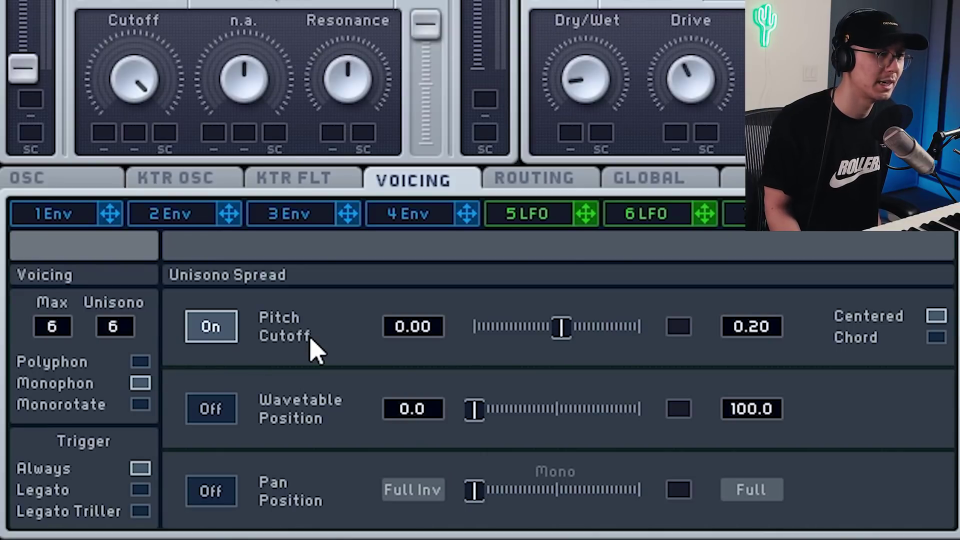
Turn off the pitch cutoff spread and lower the unisono and maximum voice counts again
click(200, 326)
drag(98, 326, 77, 395)
drag(51, 323, 51, 380)
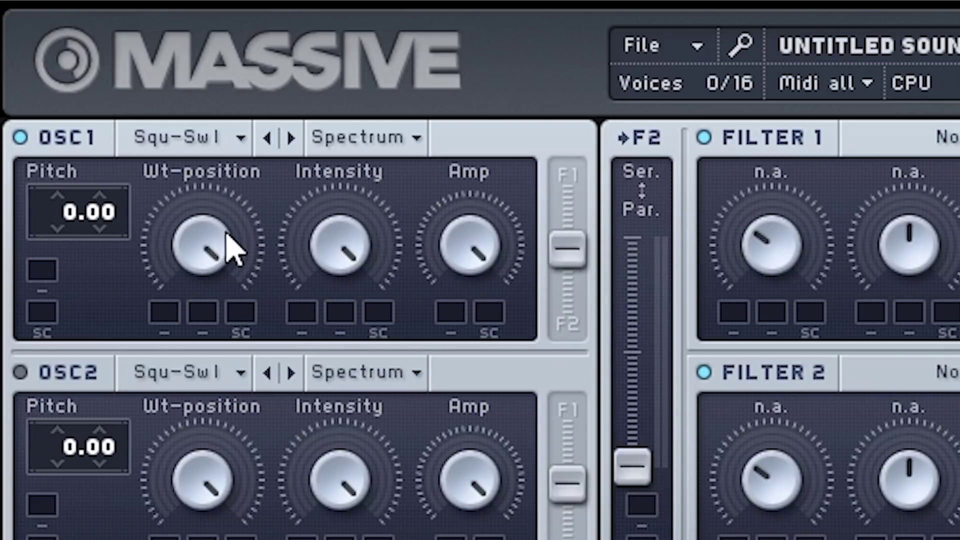
Lower OSC1's wavetable position from maximum in the fresh untitled sound
drag(216, 252, 220, 300)
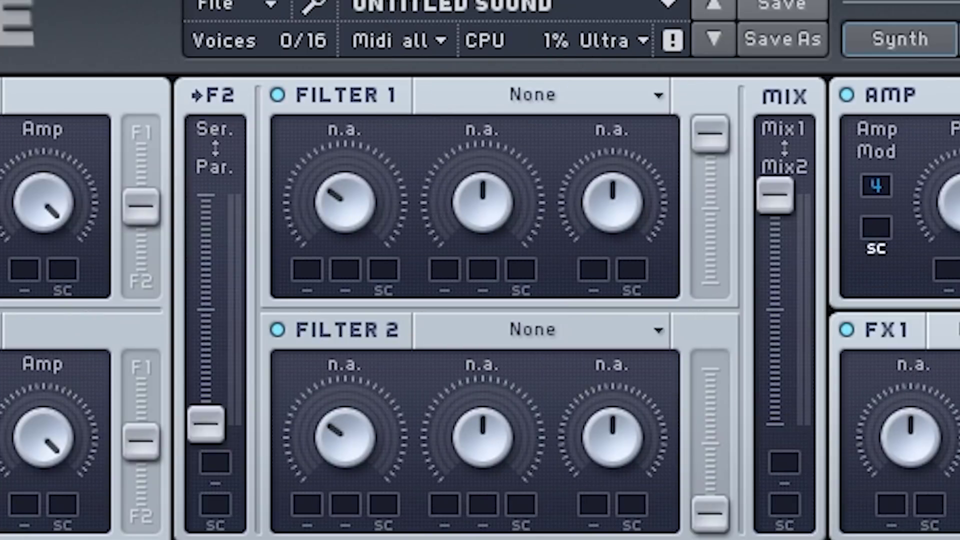
Set Filter 1 to Lowpass 4 and raise its cutoff to just below the midpoint
click(523, 96)
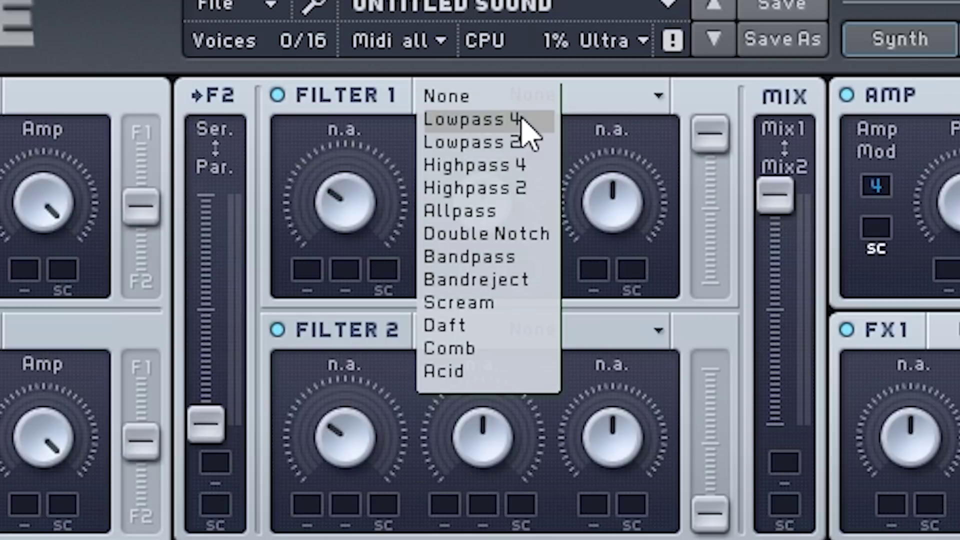
click(522, 120)
drag(325, 225, 354, 201)
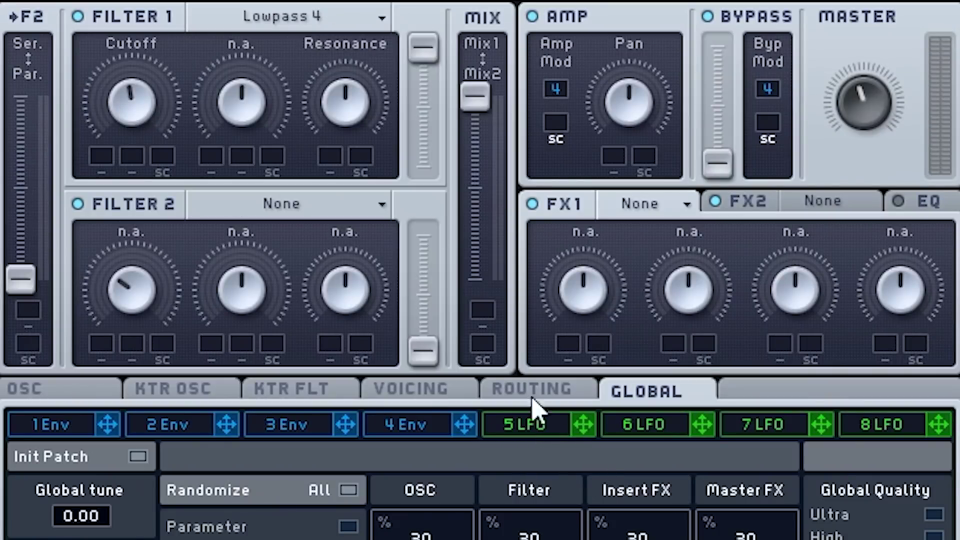
Assign LFO 5 to Filter 1's cutoff and sync the LFO with a 1/8 ratio
click(546, 439)
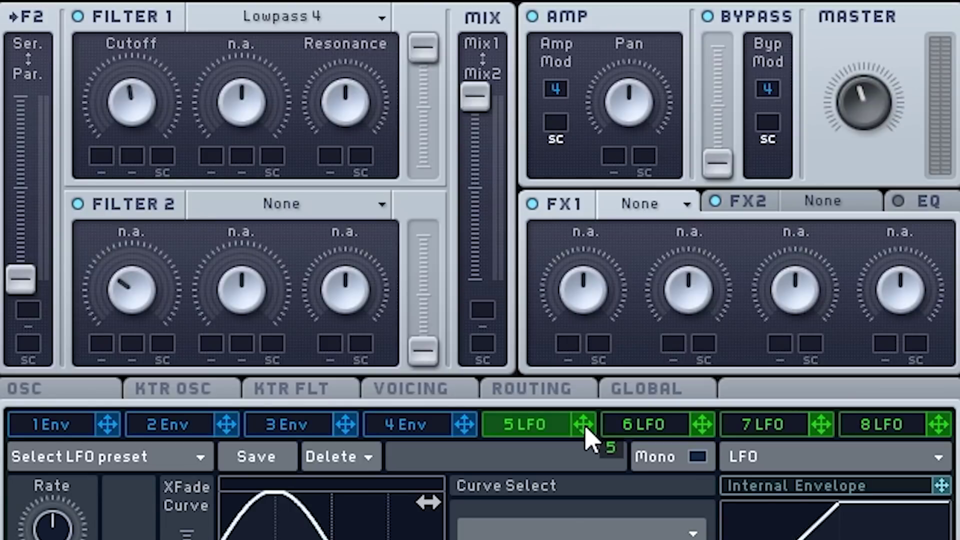
drag(590, 440, 102, 138)
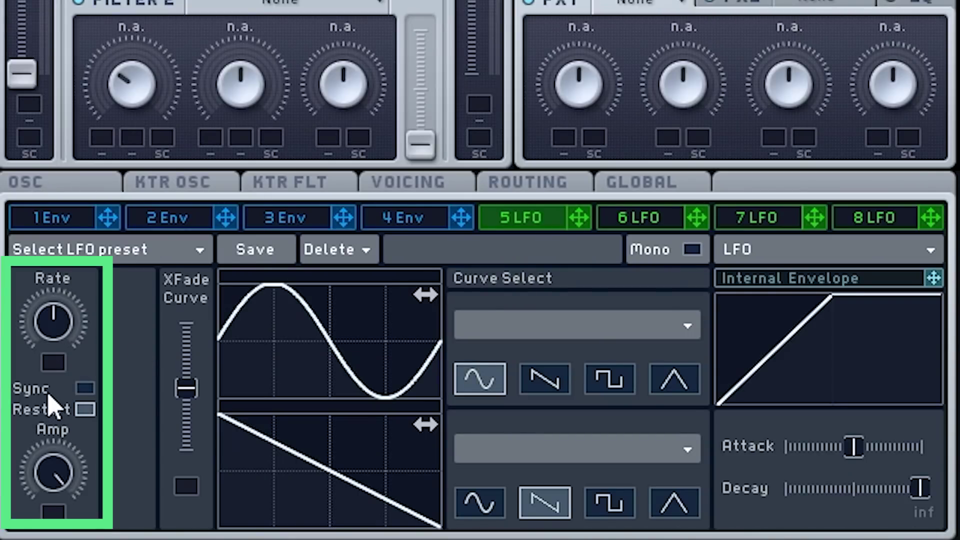
click(82, 391)
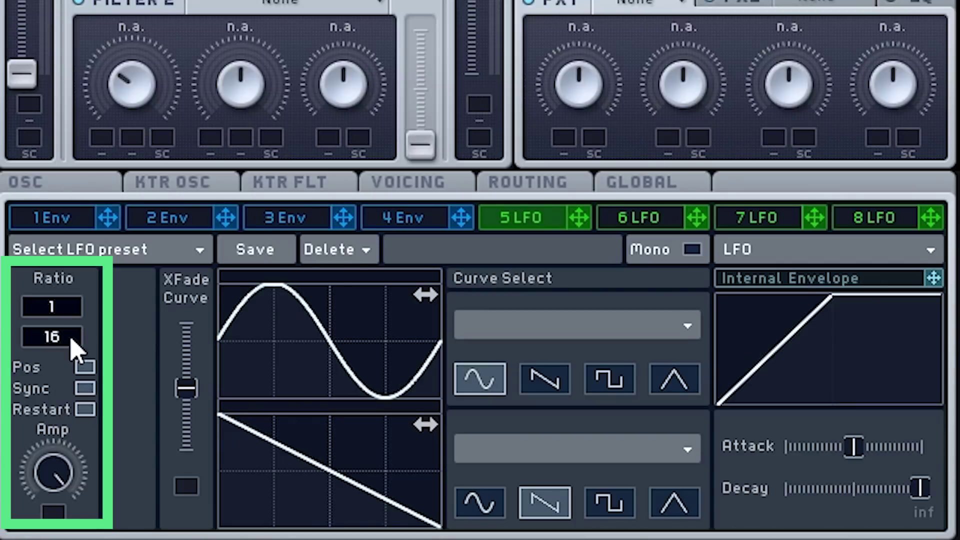
drag(61, 334, 64, 368)
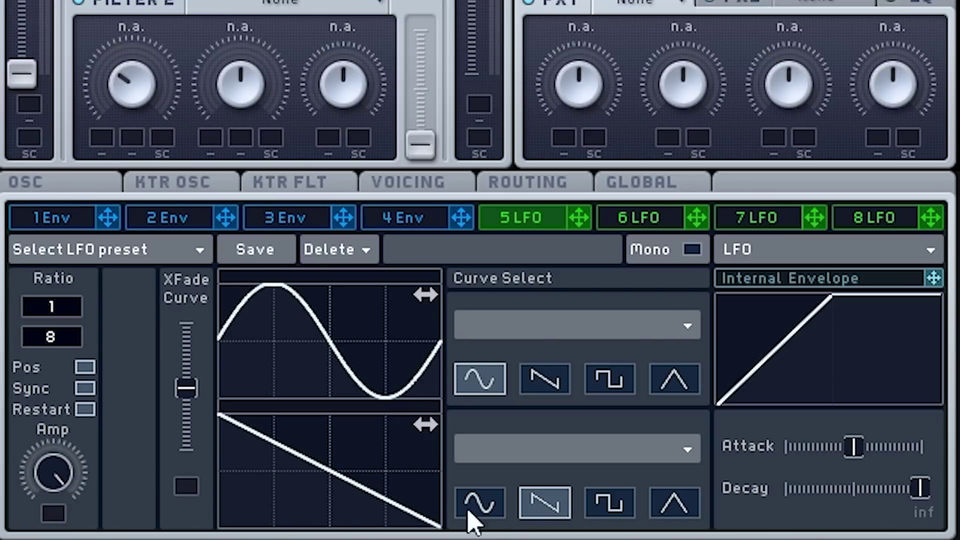
Assign envelope 3 to OSC1's pitch with a modulation amount of 7.00
click(292, 229)
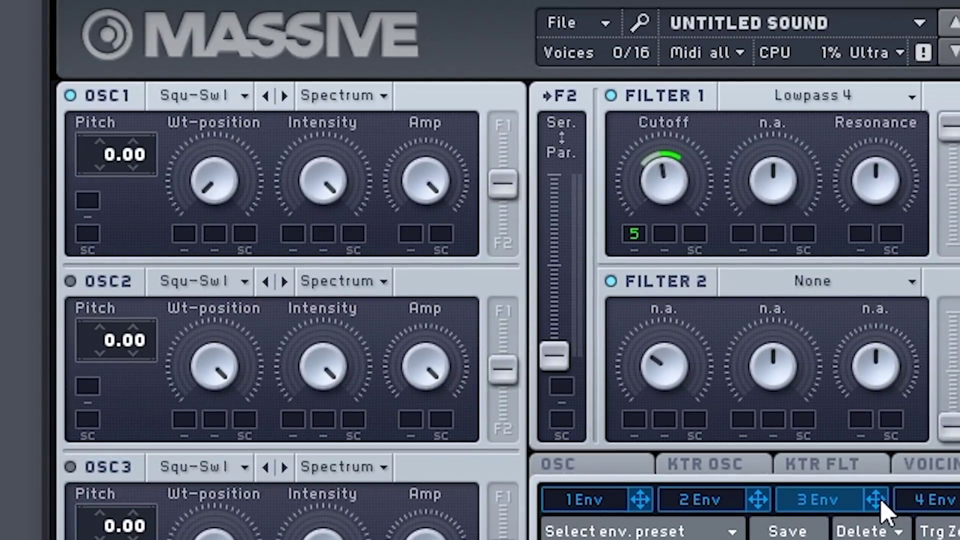
drag(876, 500, 91, 206)
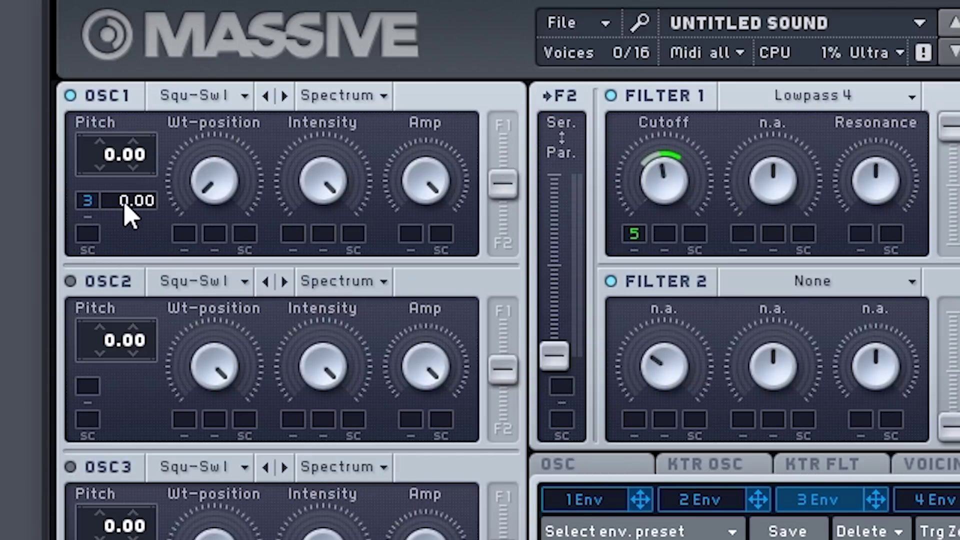
drag(125, 203, 133, 188)
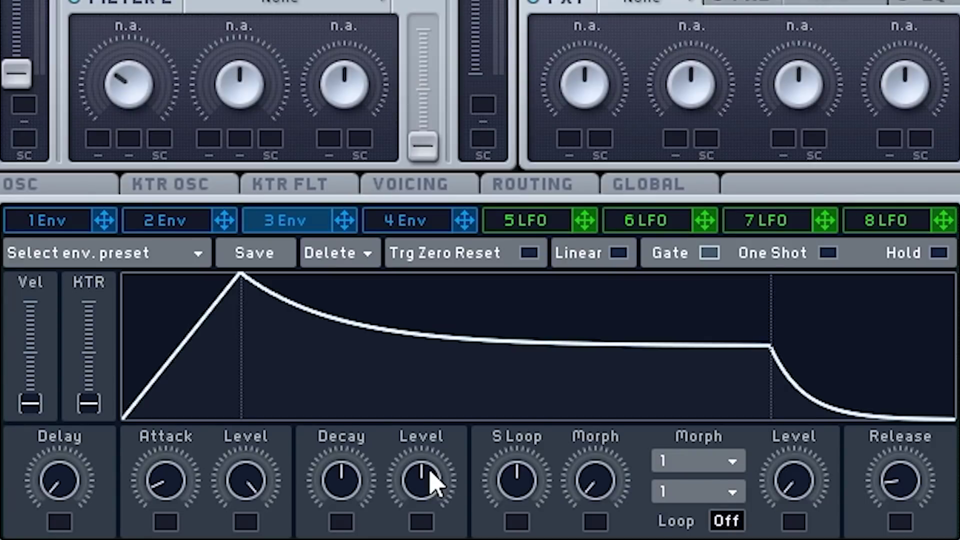
Give envelope 3 minimum attack, minimum decay level and a longer decay, and lower OSC1's pitch to -12.00
drag(431, 483, 431, 535)
drag(193, 472, 178, 508)
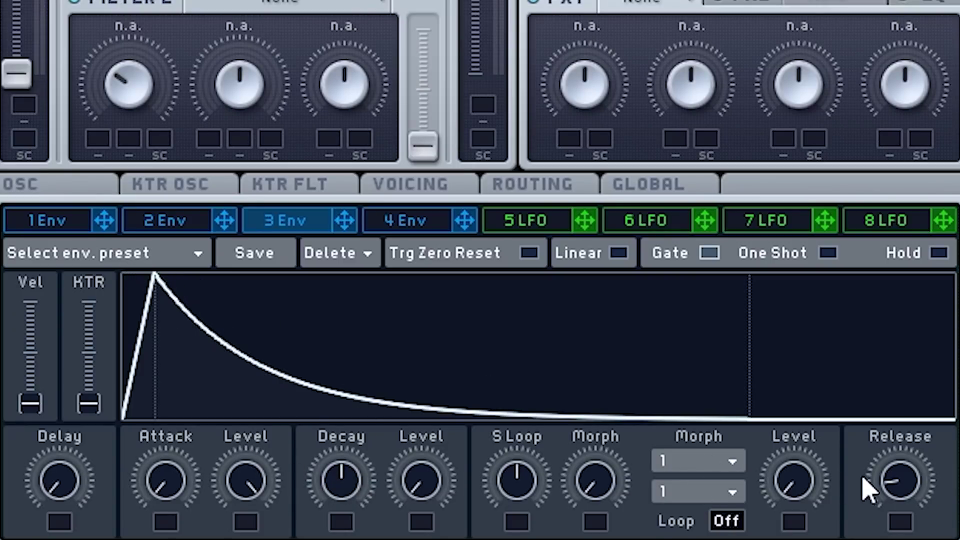
drag(332, 484, 330, 411)
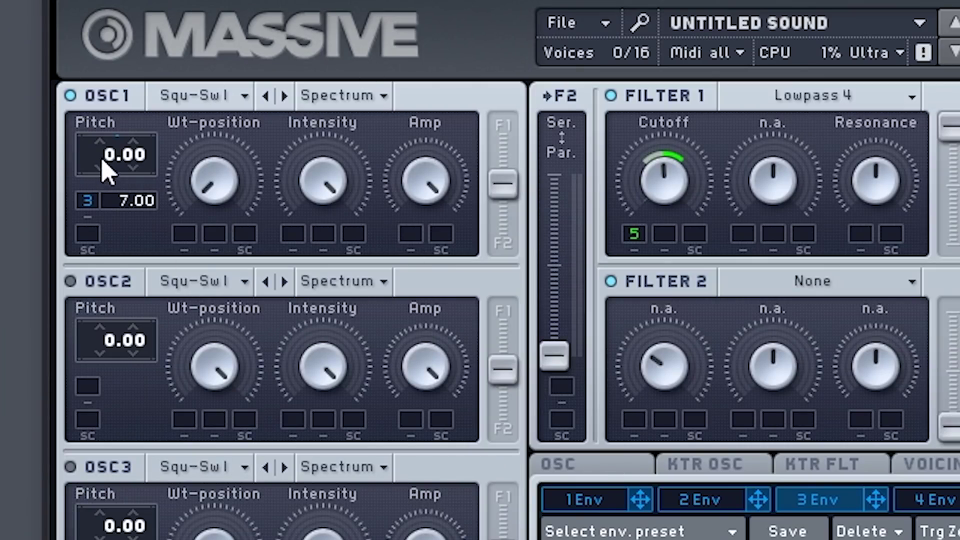
drag(109, 163, 107, 200)
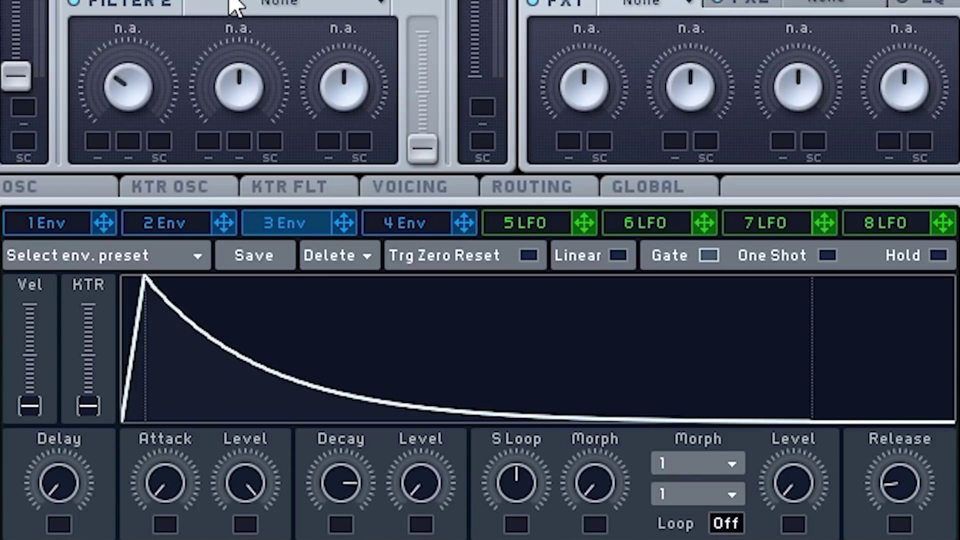
Try LFO 5's amplitude at its minimum and return it to maximum
click(549, 229)
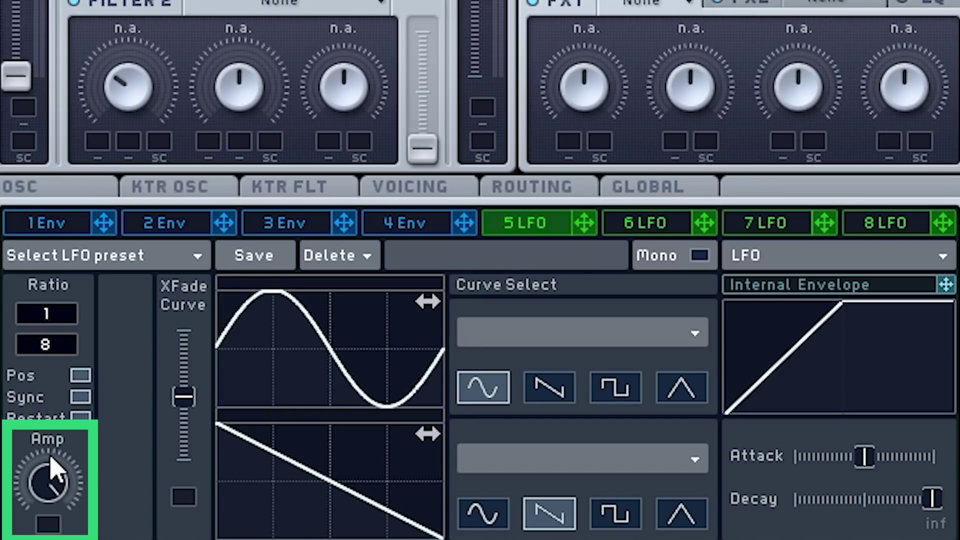
drag(60, 496, 60, 539)
mouse_move(1, 539)
mouse_down()
mouse_move(1, 470)
mouse_move(1, 539)
mouse_up()
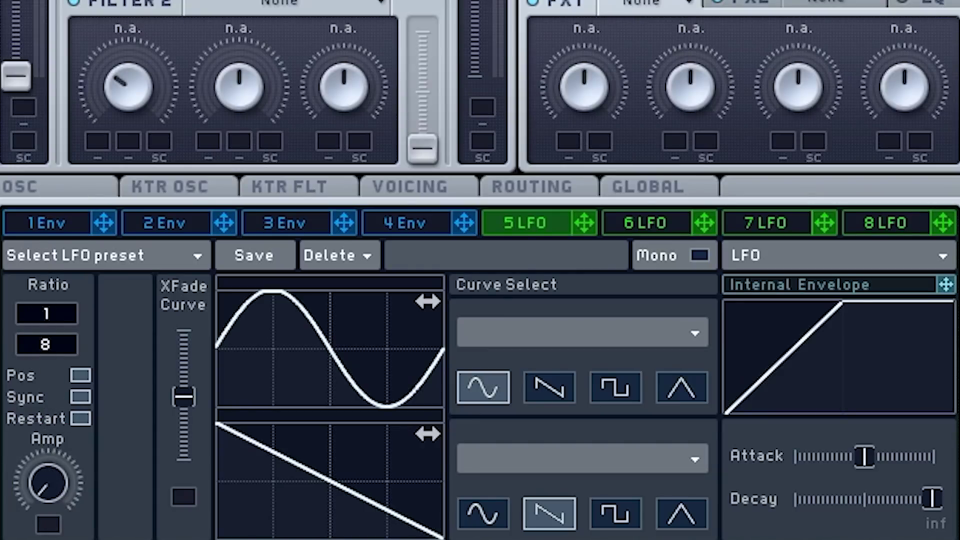
drag(2, 487, 0, 215)
Assign envelope 3 to LFO 5's amplitude with the modulation range covering the whole dial
click(283, 224)
click(529, 225)
drag(350, 234, 44, 531)
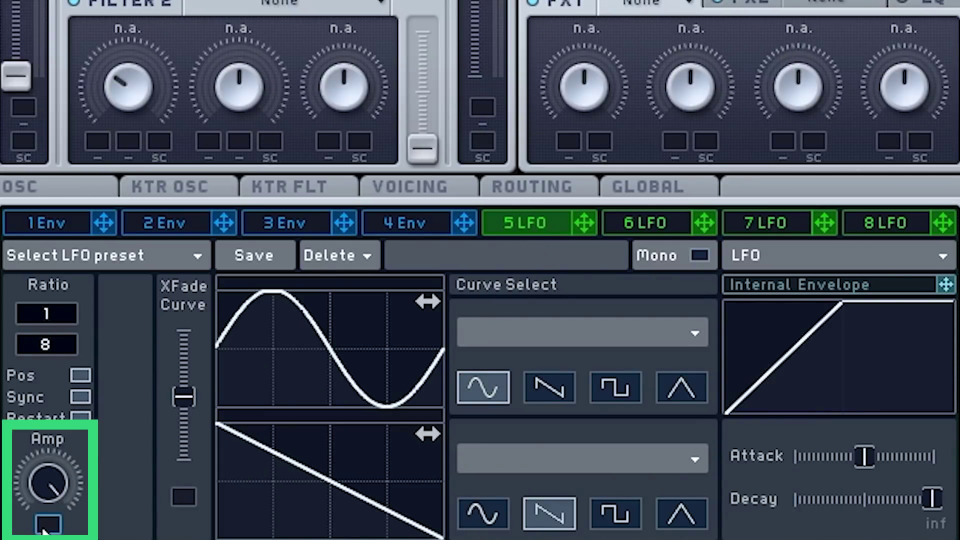
mouse_move(44, 531)
mouse_down()
mouse_move(50, 475)
mouse_move(50, 529)
mouse_up()
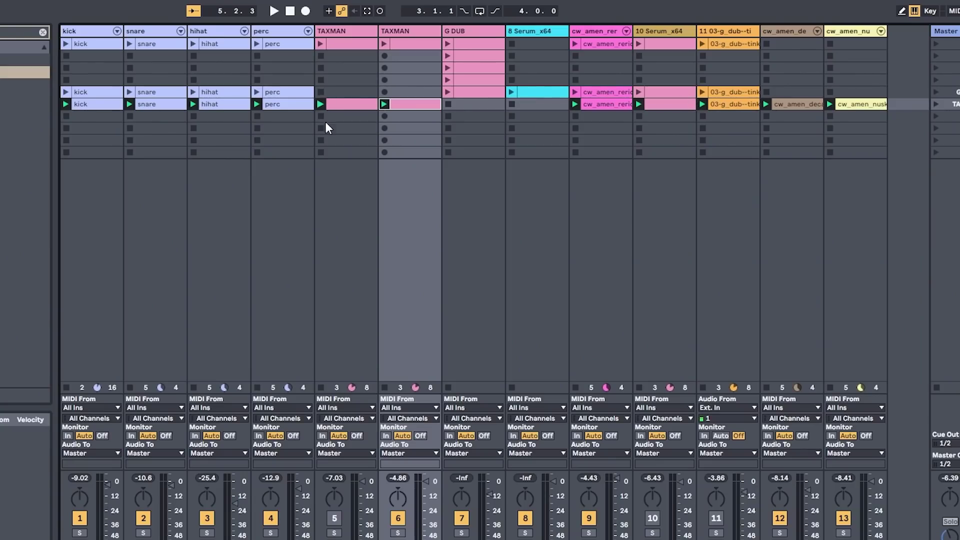
Switch to Ableton Live, play the session with TAXMAN track 6 muted, and unmute that track during playback
click(400, 522)
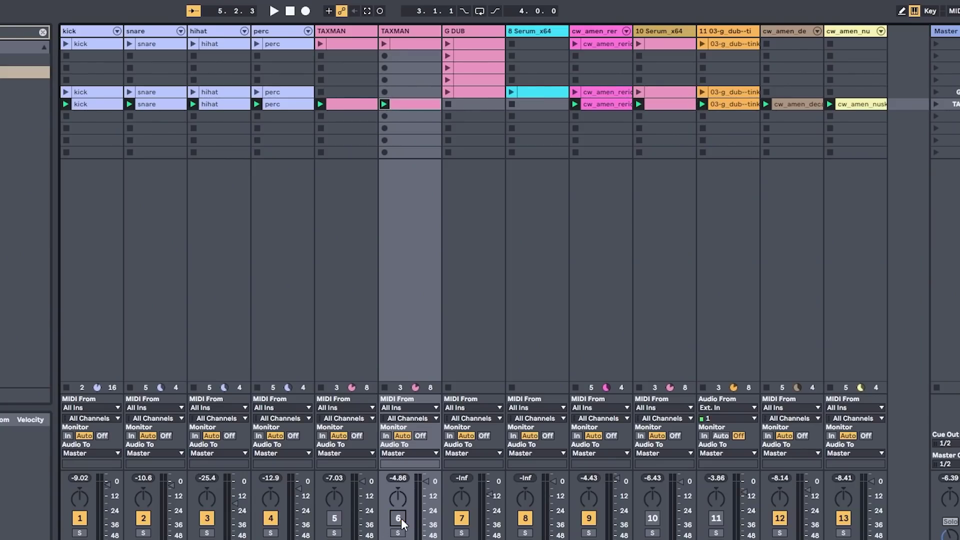
key(space)
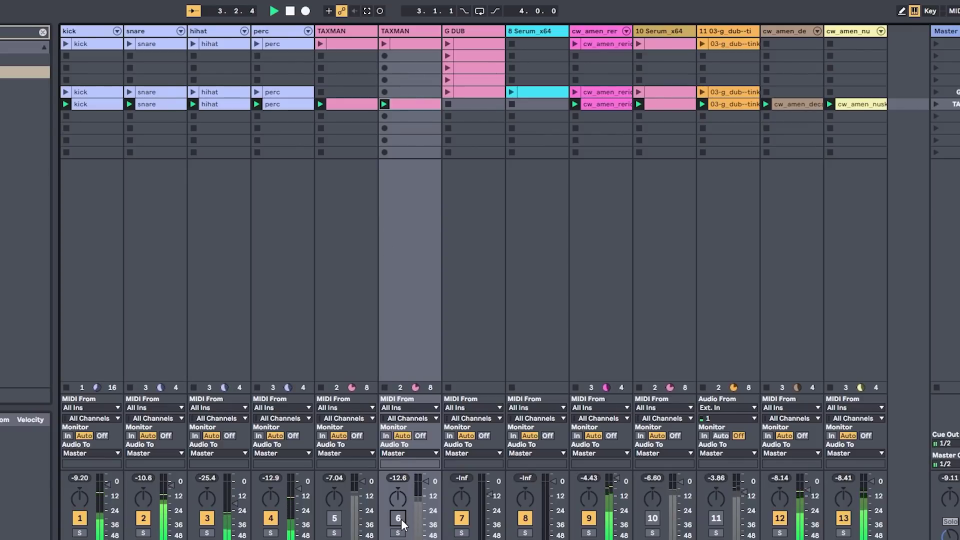
click(399, 518)
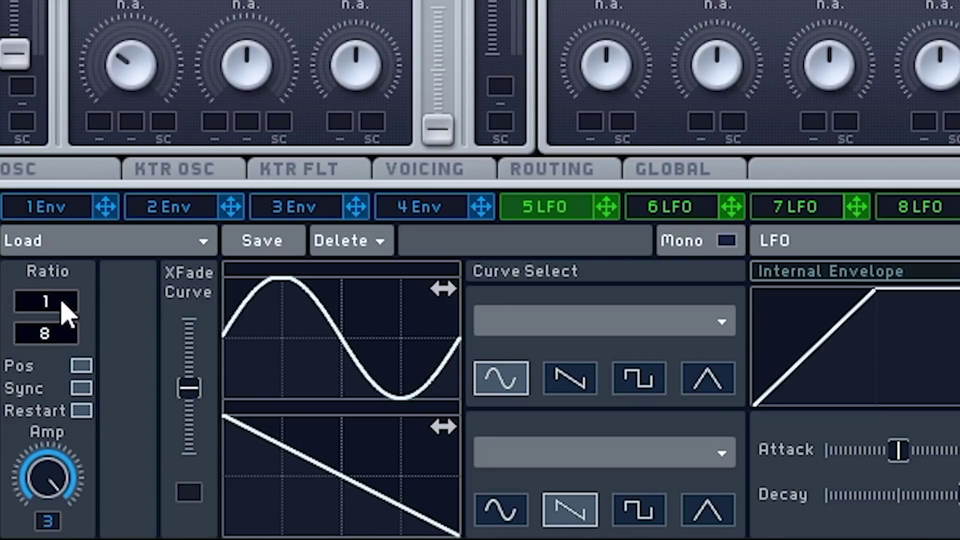
Set LFO 5's ratio to 2/12 and lengthen envelope 3's decay slightly
drag(60, 313, 58, 287)
drag(56, 325, 58, 322)
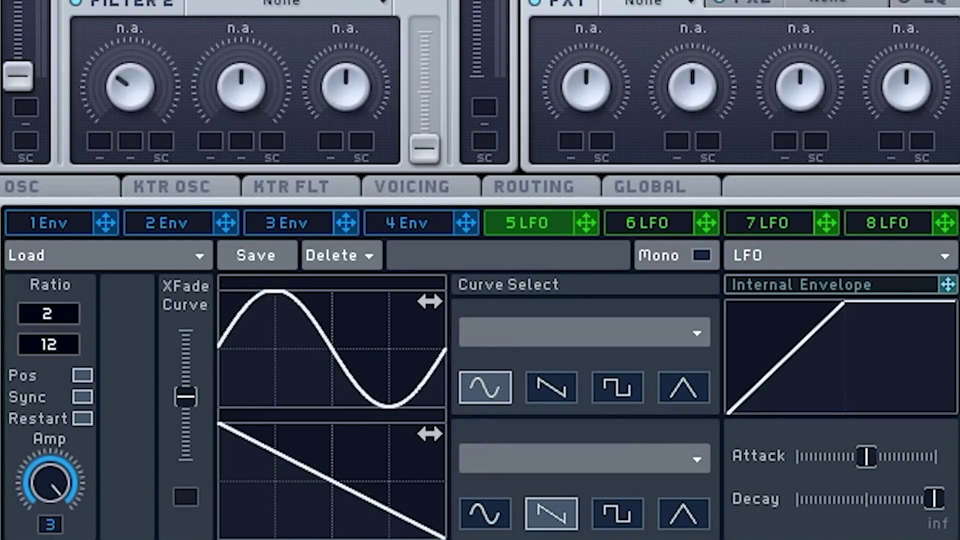
click(302, 229)
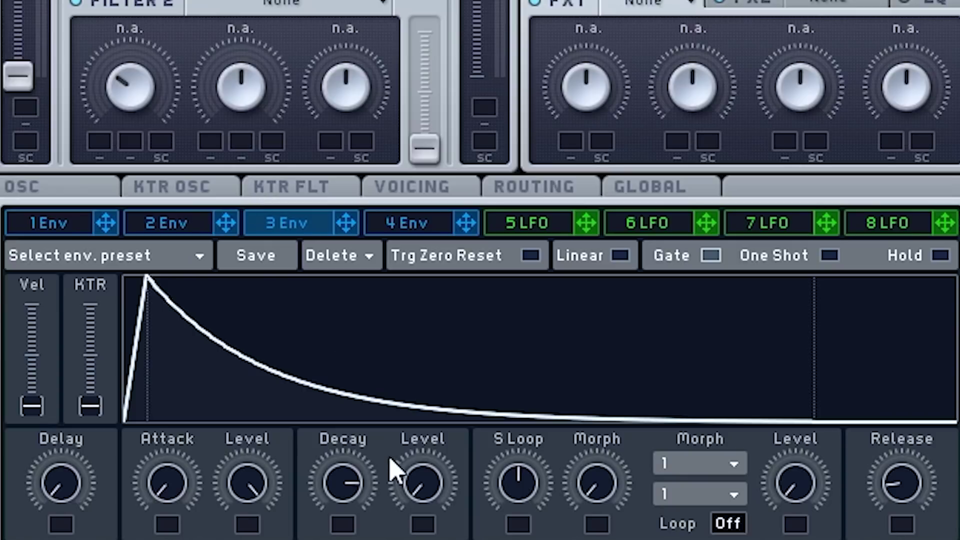
drag(346, 481, 345, 486)
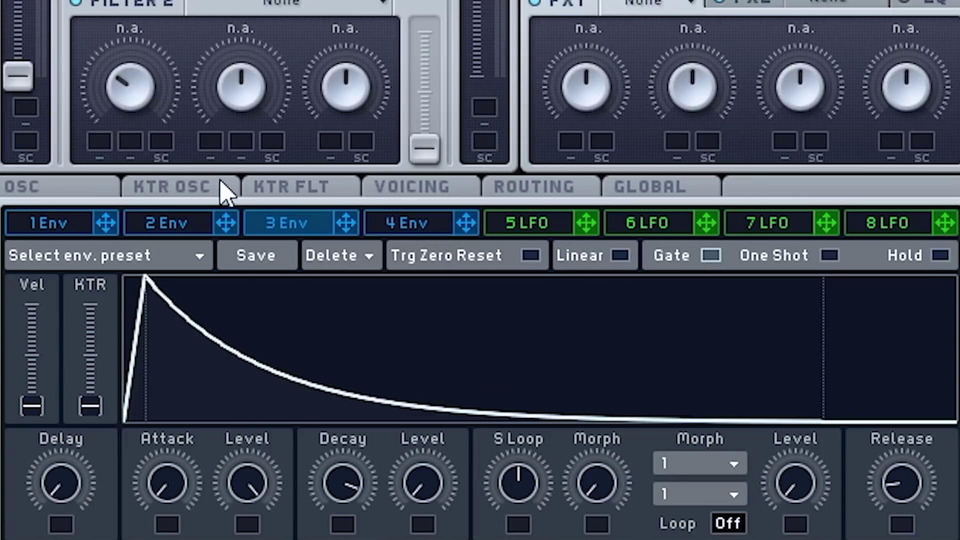
Replace envelope 3 with envelope 2 as OSC1's pitch modulator, giving envelope 2 a longer decay and minimum attack
click(168, 226)
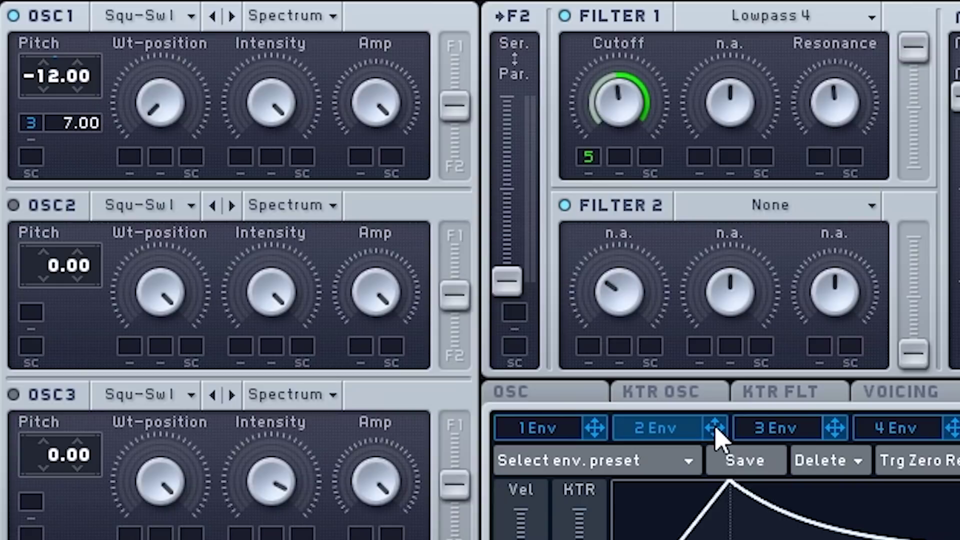
drag(715, 428, 31, 123)
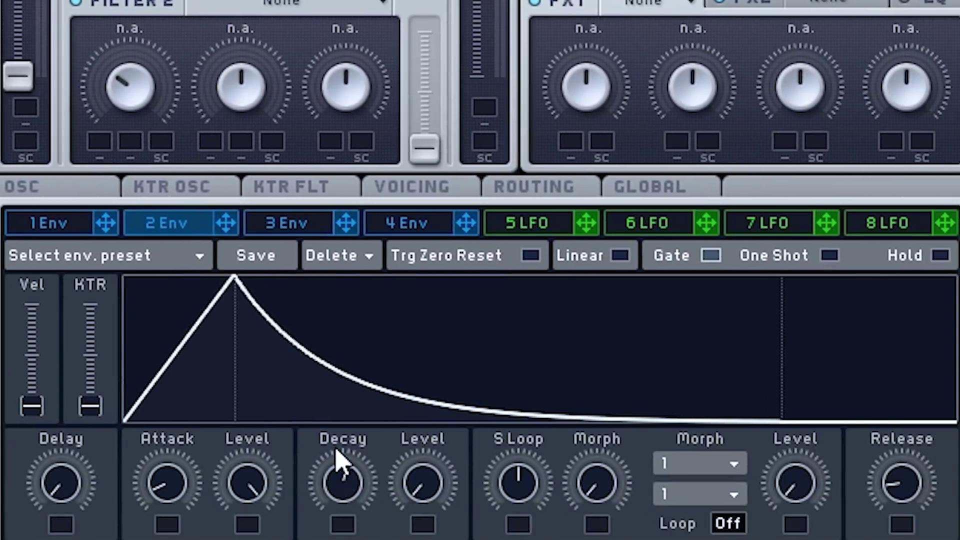
drag(334, 446, 333, 378)
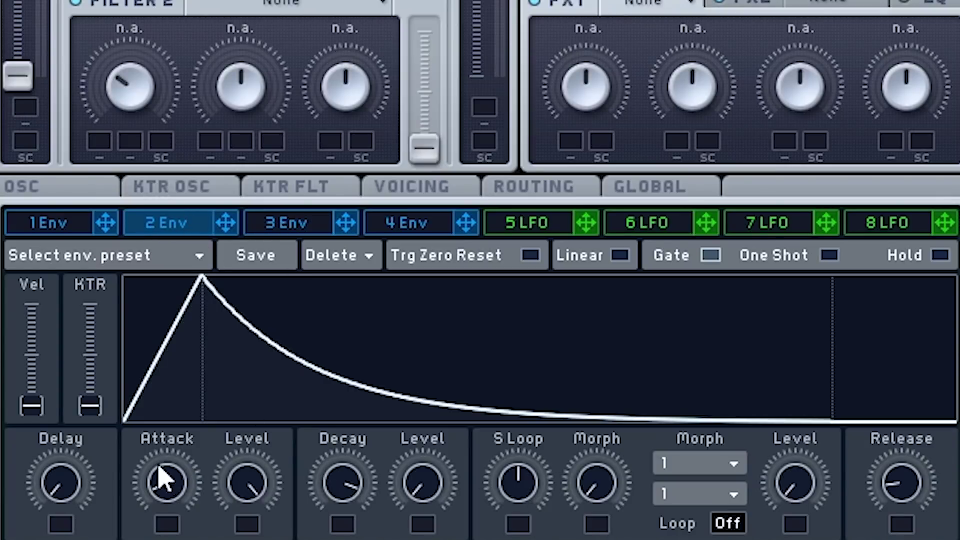
drag(161, 474, 163, 506)
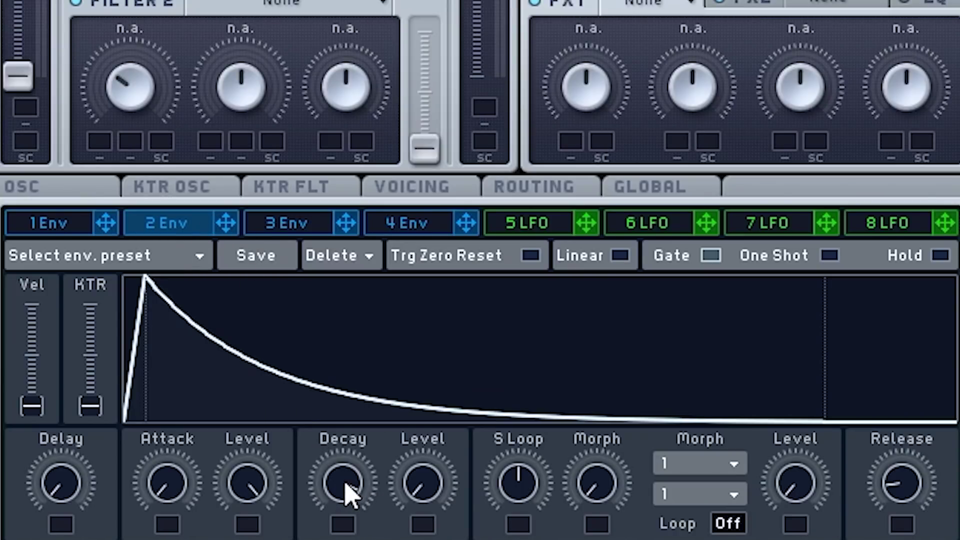
Shorten envelope 3's decay and fine-tune it to roughly three quarters of the dial's range
click(308, 229)
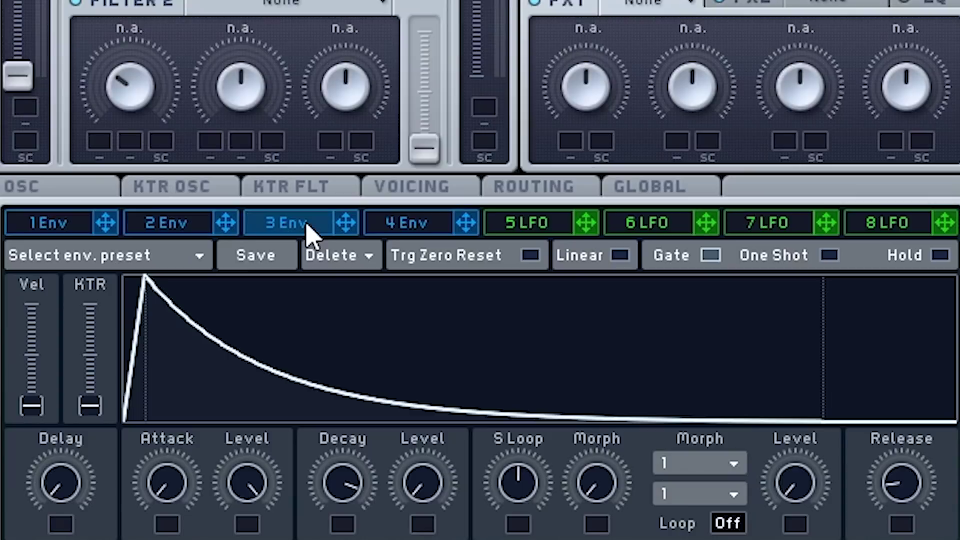
mouse_move(342, 484)
mouse_down()
mouse_move(359, 500)
mouse_move(354, 471)
mouse_move(354, 523)
mouse_up()
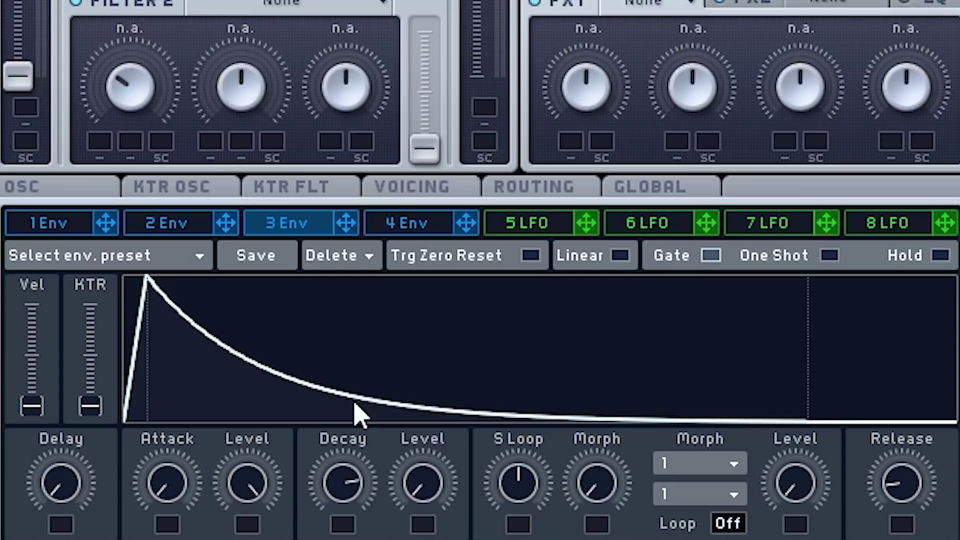
drag(347, 480, 355, 499)
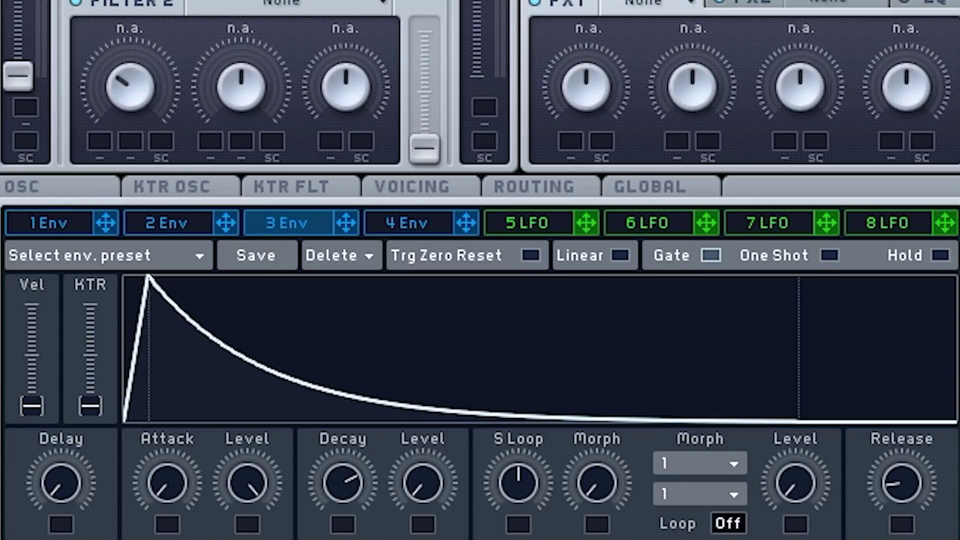
drag(343, 475, 354, 476)
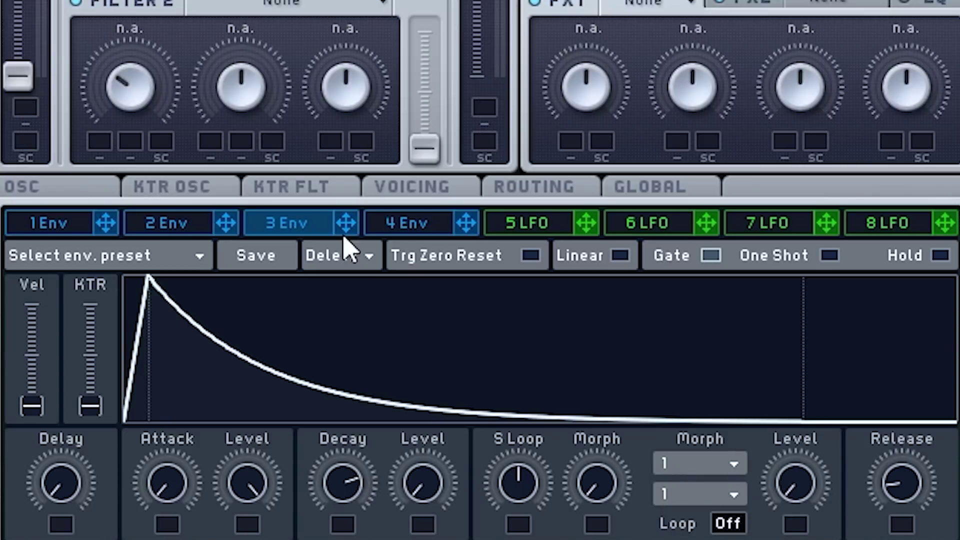
drag(369, 489, 363, 486)
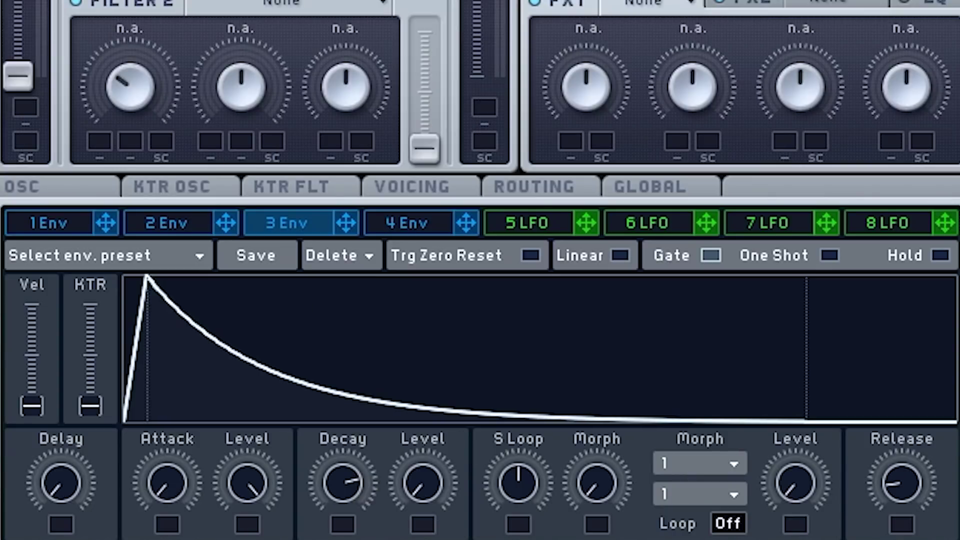